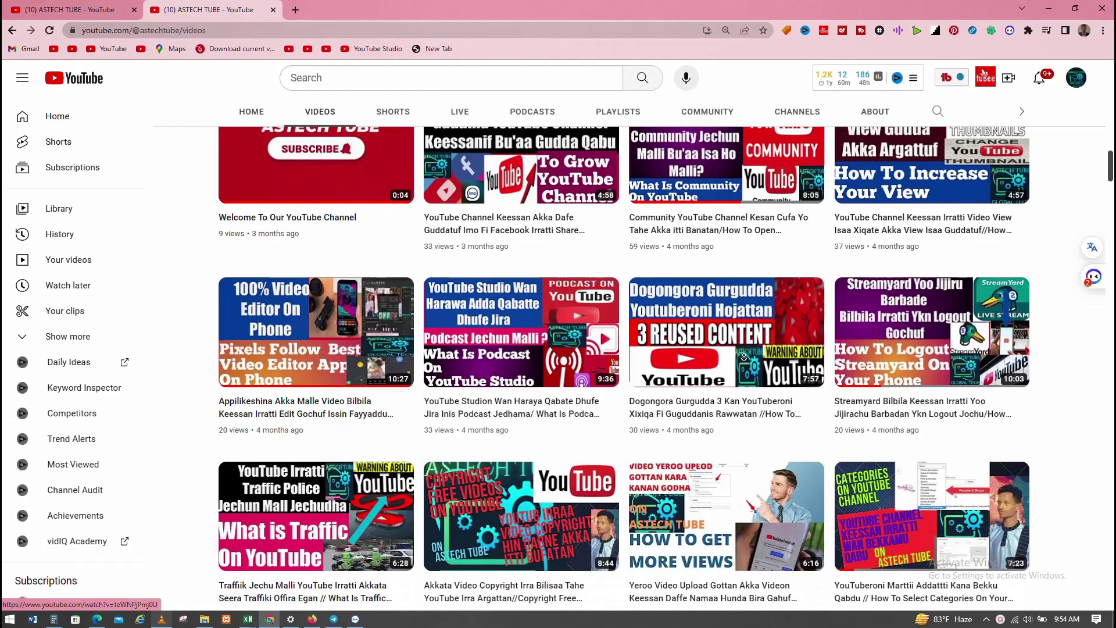
# Look through the uploaded videos on the ASTECH TUBE channel page.
pyautogui.scroll(-1, 744, 358)
pyautogui.scroll(-1, 744, 358)
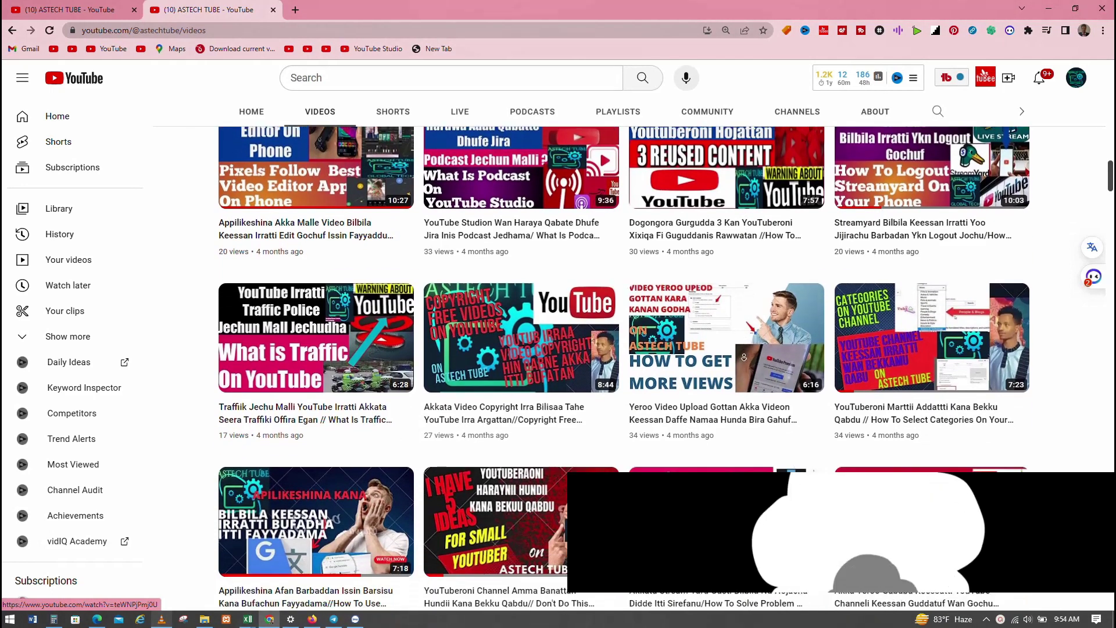
pyautogui.scroll(-3, 743, 357)
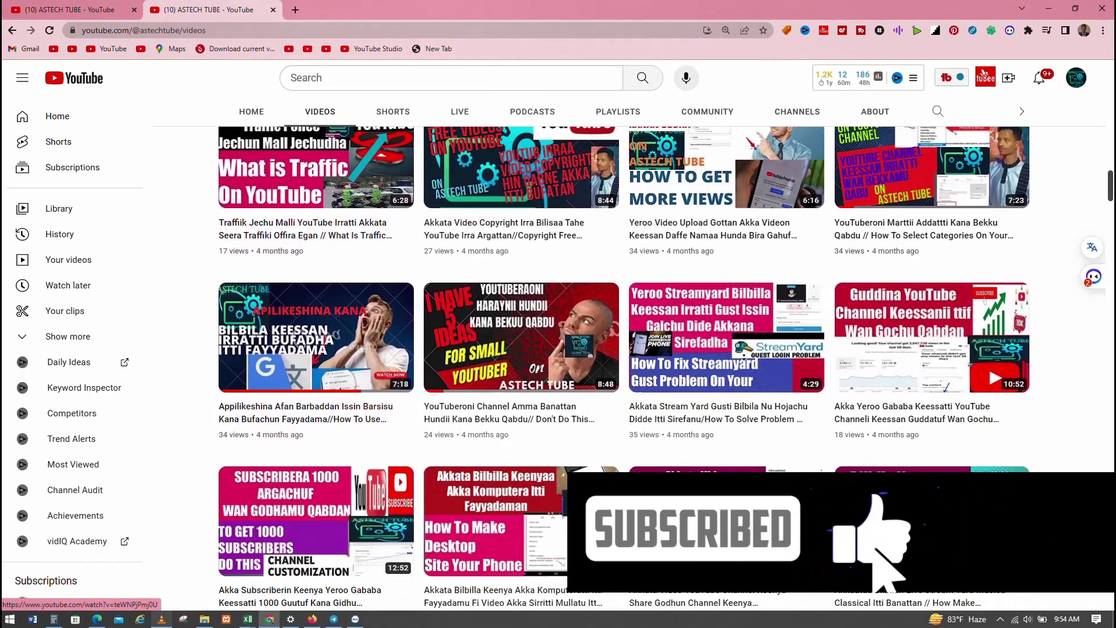
pyautogui.scroll(-1, 744, 357)
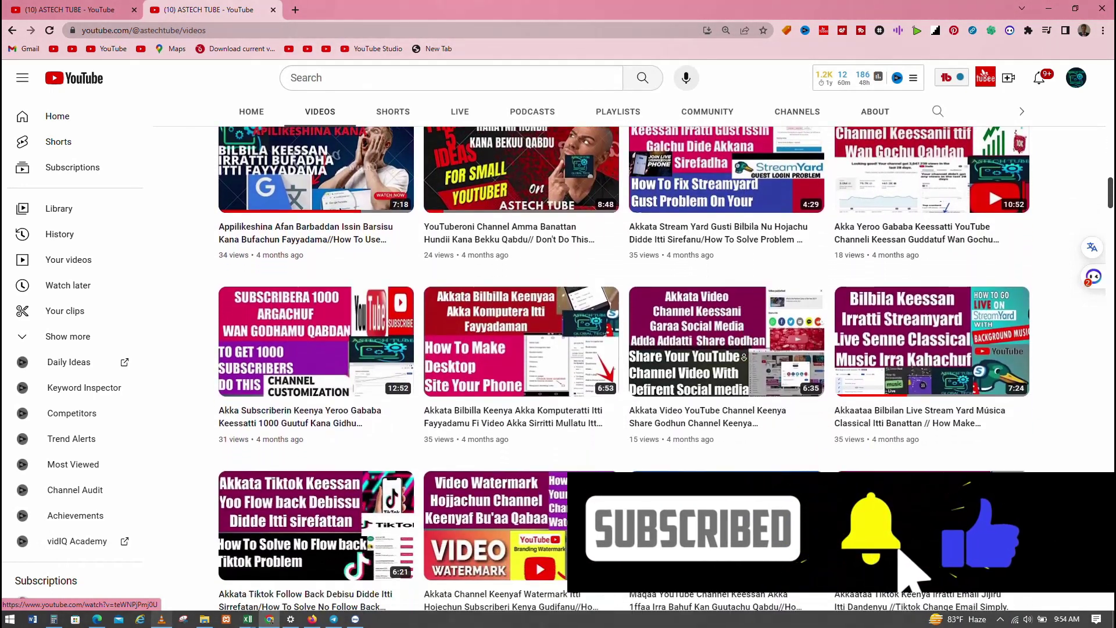
pyautogui.scroll(-1, 744, 358)
pyautogui.scroll(-1, 743, 356)
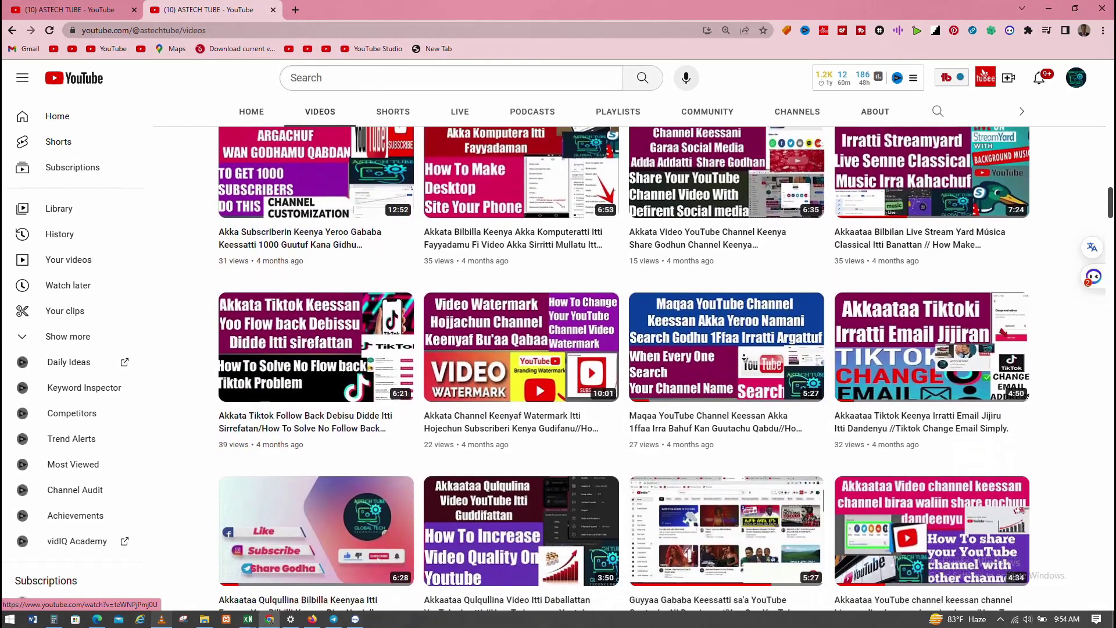
pyautogui.scroll(-1, 744, 356)
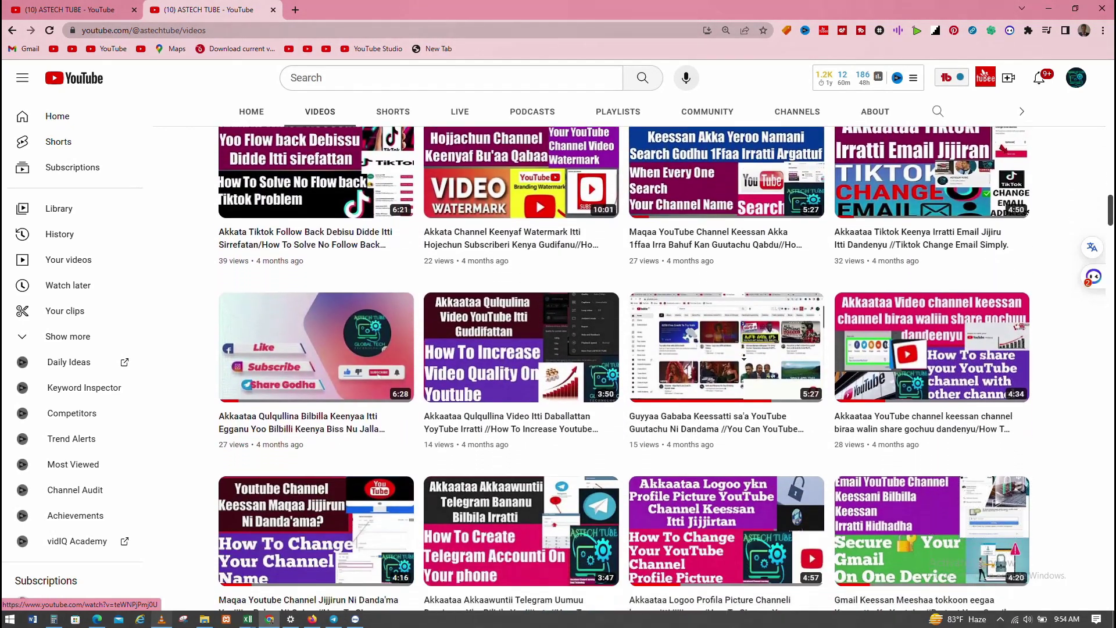
pyautogui.scroll(-1, 744, 357)
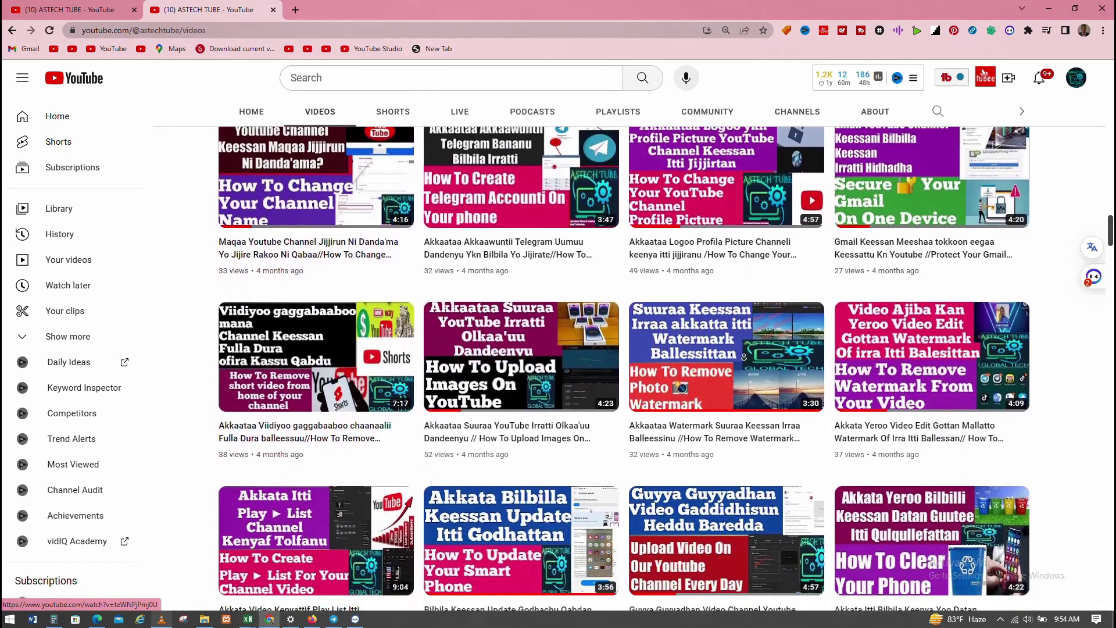
pyautogui.scroll(-1, 743, 357)
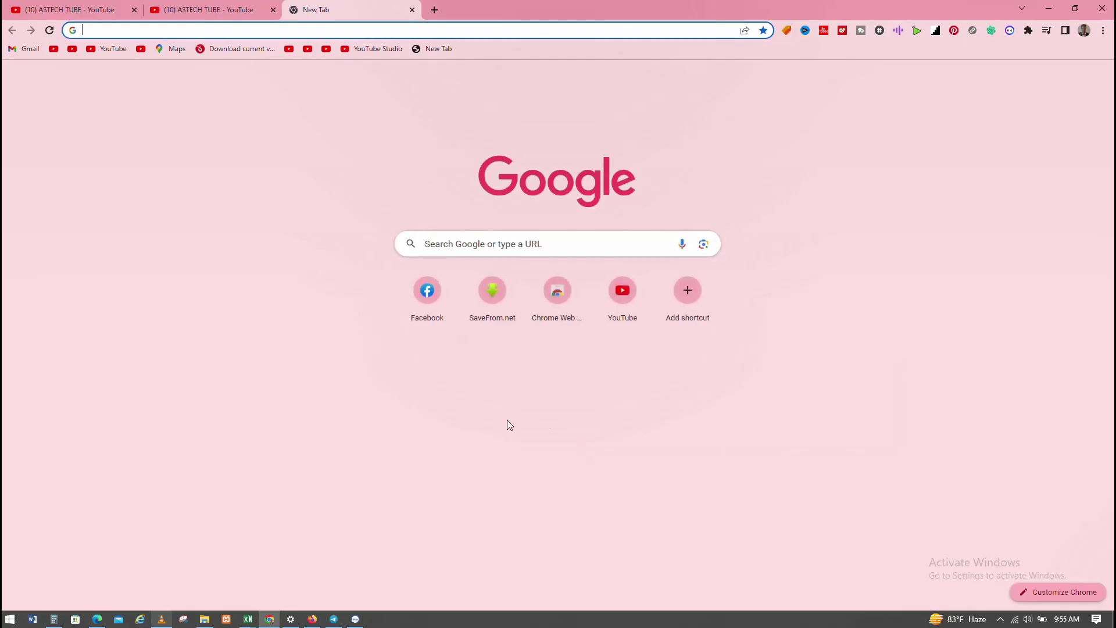
pyautogui.click(237, 7)
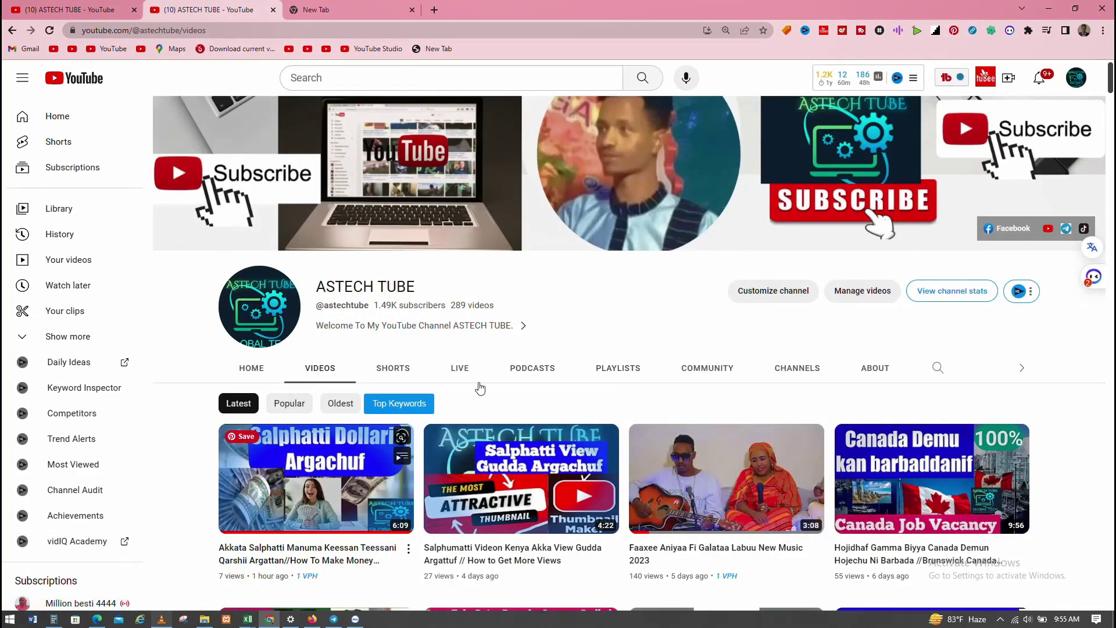
# Search the web for "online video editor free" and examine the results for the FlexClip editor.
pyautogui.click(378, 5)
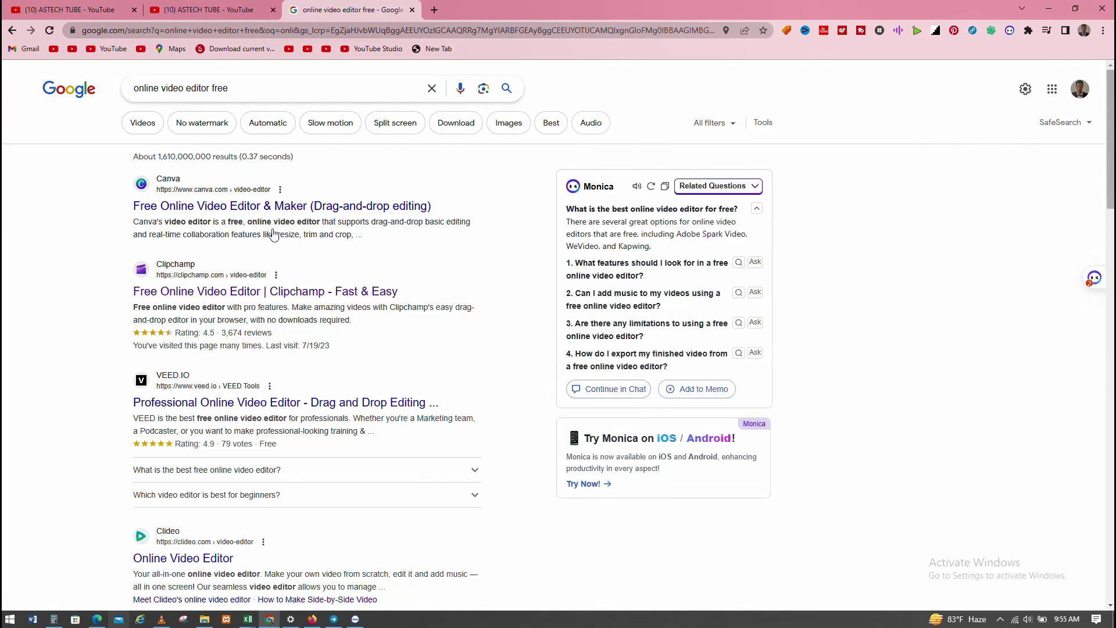
pyautogui.scroll(-10, 306, 320)
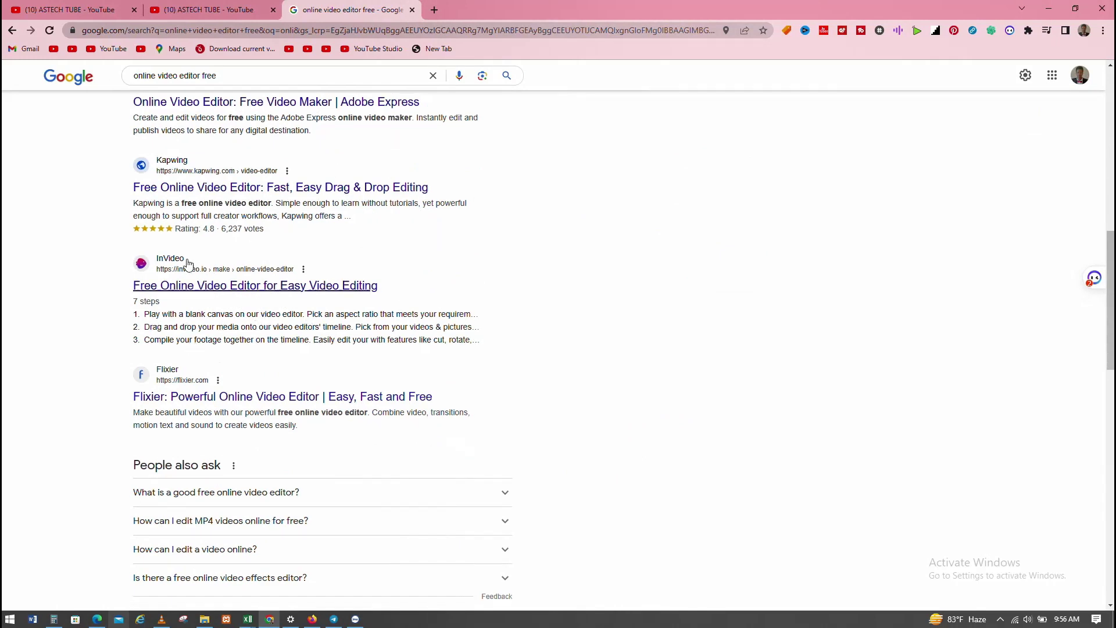
pyautogui.scroll(-5, 102, 288)
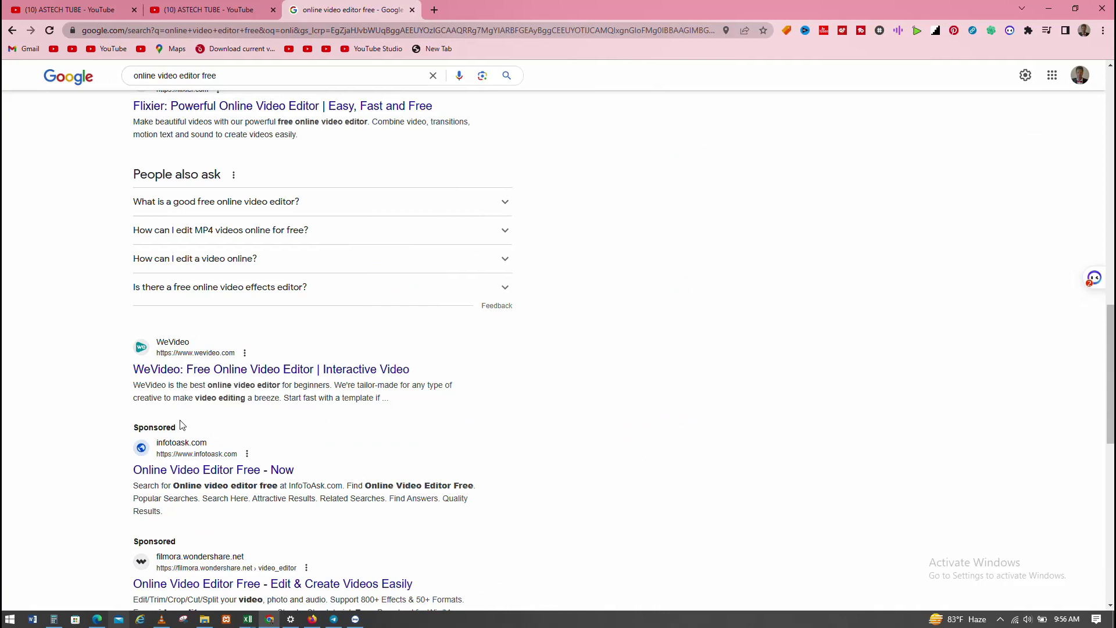
pyautogui.scroll(-10, 180, 423)
pyautogui.scroll(-10, 256, 379)
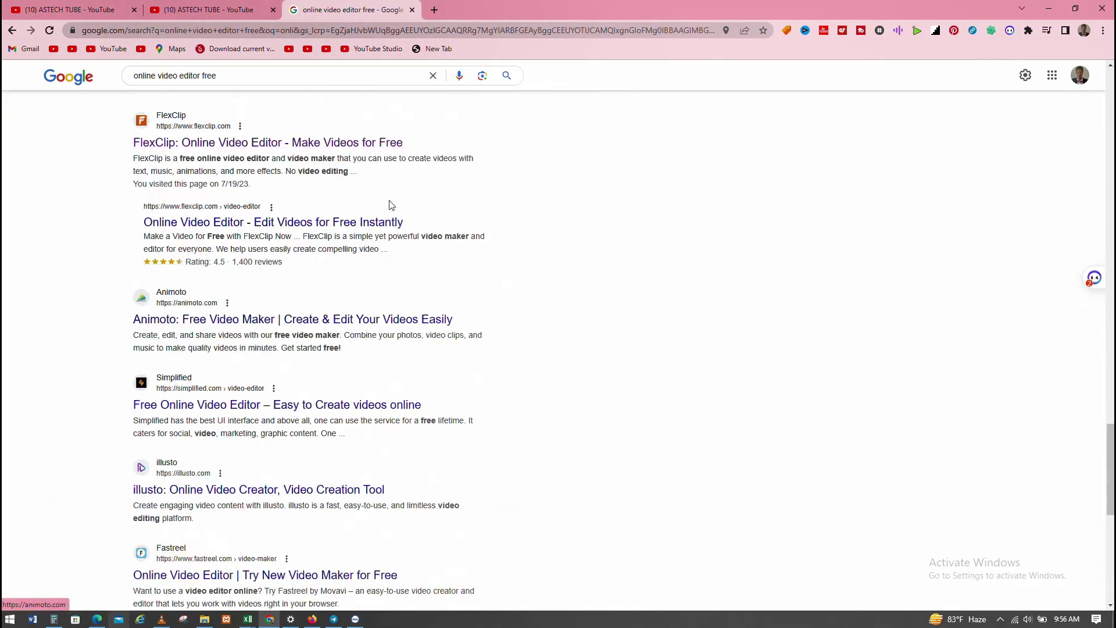
pyautogui.scroll(-9, 294, 333)
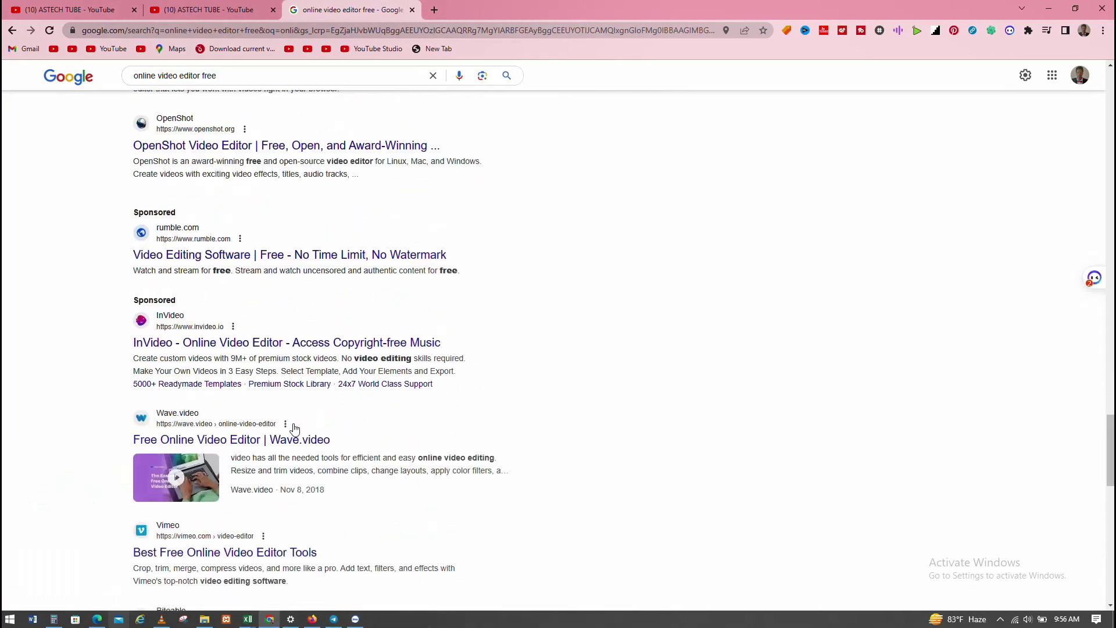
pyautogui.scroll(-15, 294, 428)
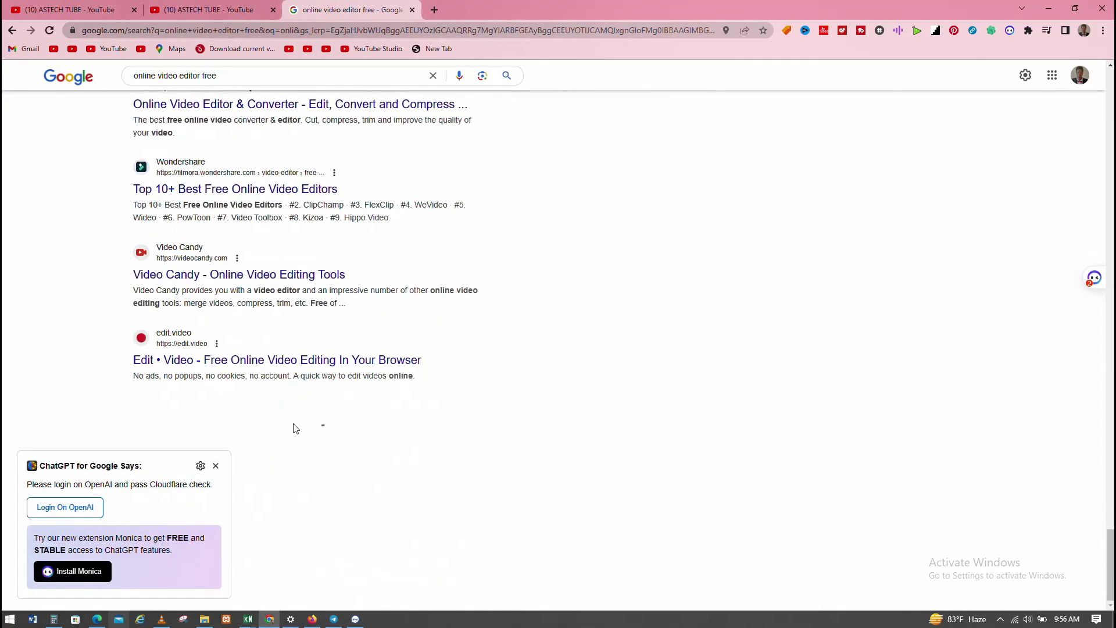
pyautogui.scroll(15, 296, 429)
pyautogui.scroll(18, 302, 377)
pyautogui.scroll(1, 293, 381)
pyautogui.scroll(-10, 293, 381)
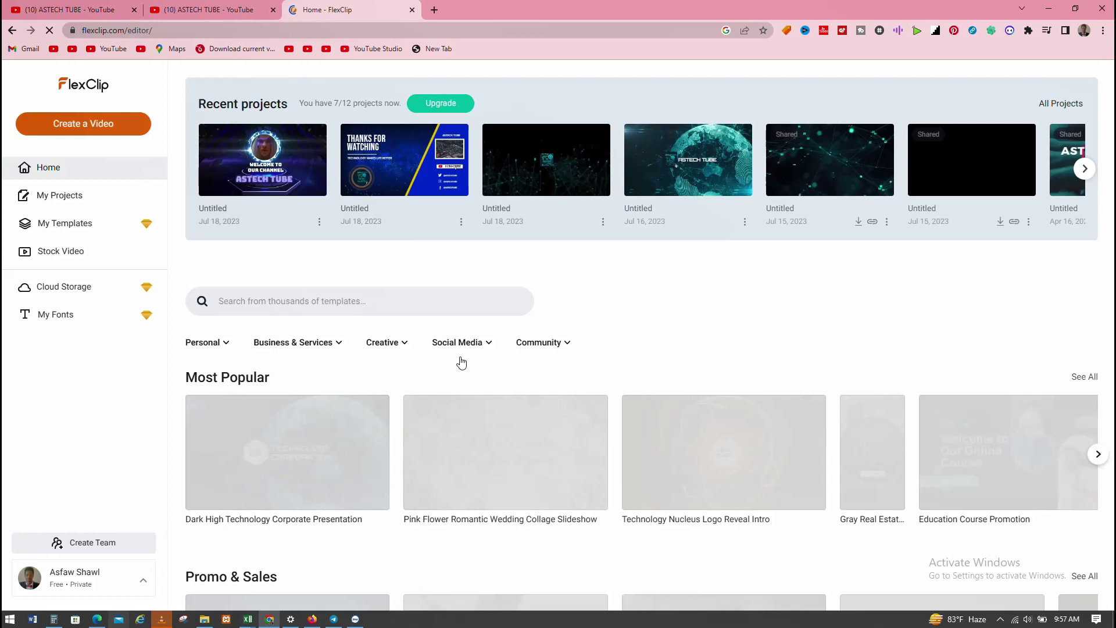
# Show the Technology video templates from the Promo & Sales group of the Business & Services category.
pyautogui.moveTo(462, 363)
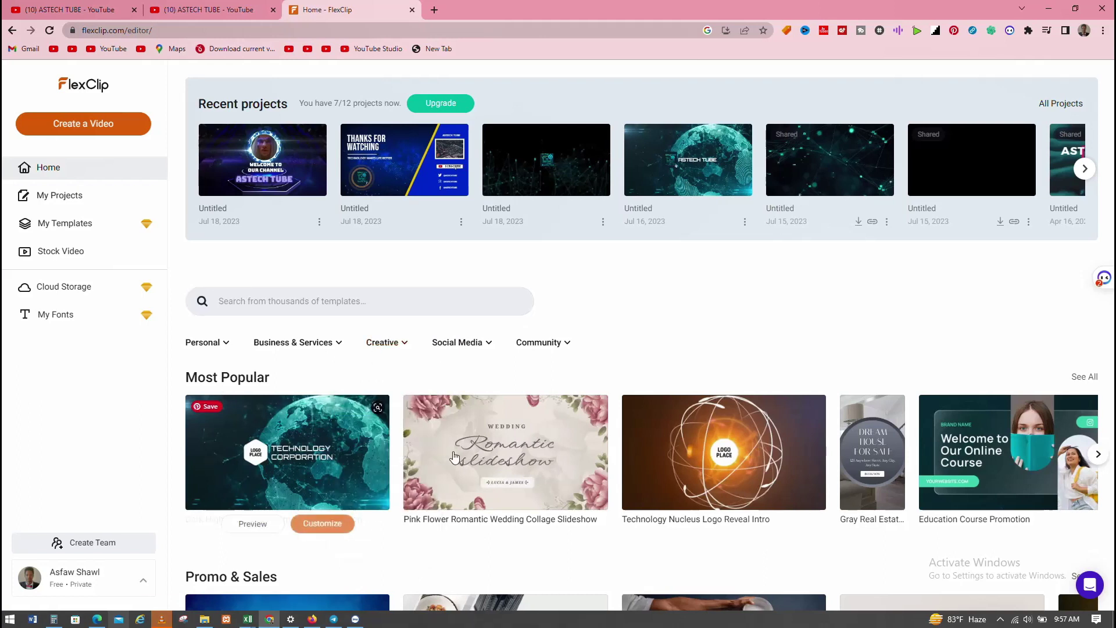
pyautogui.scroll(-3, 513, 472)
pyautogui.scroll(-5, 513, 471)
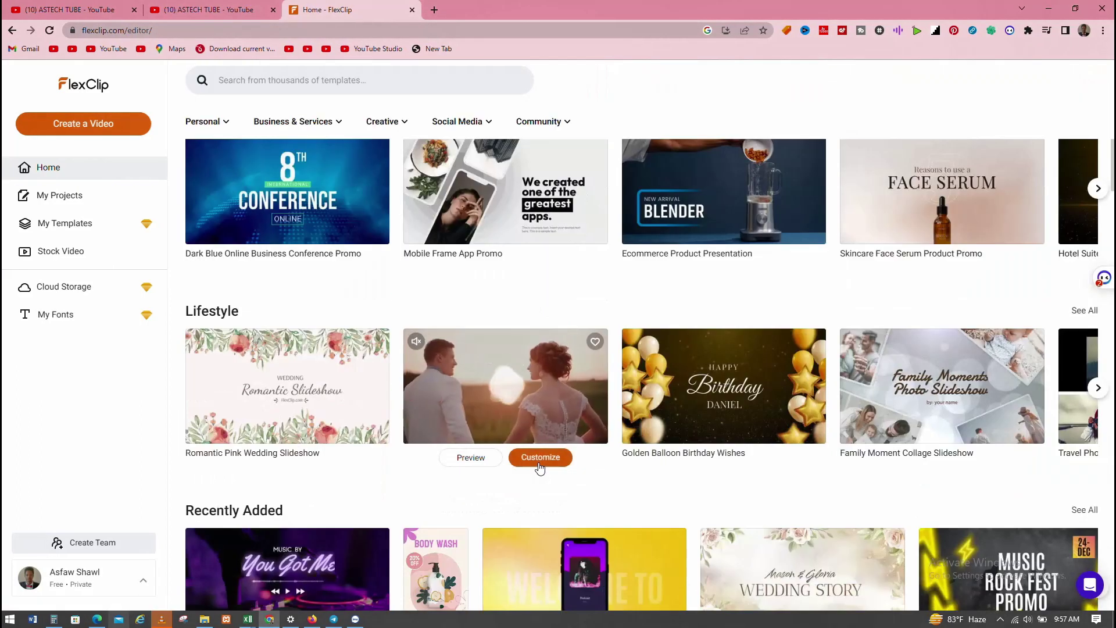
pyautogui.scroll(2, 538, 462)
pyautogui.scroll(6, 539, 466)
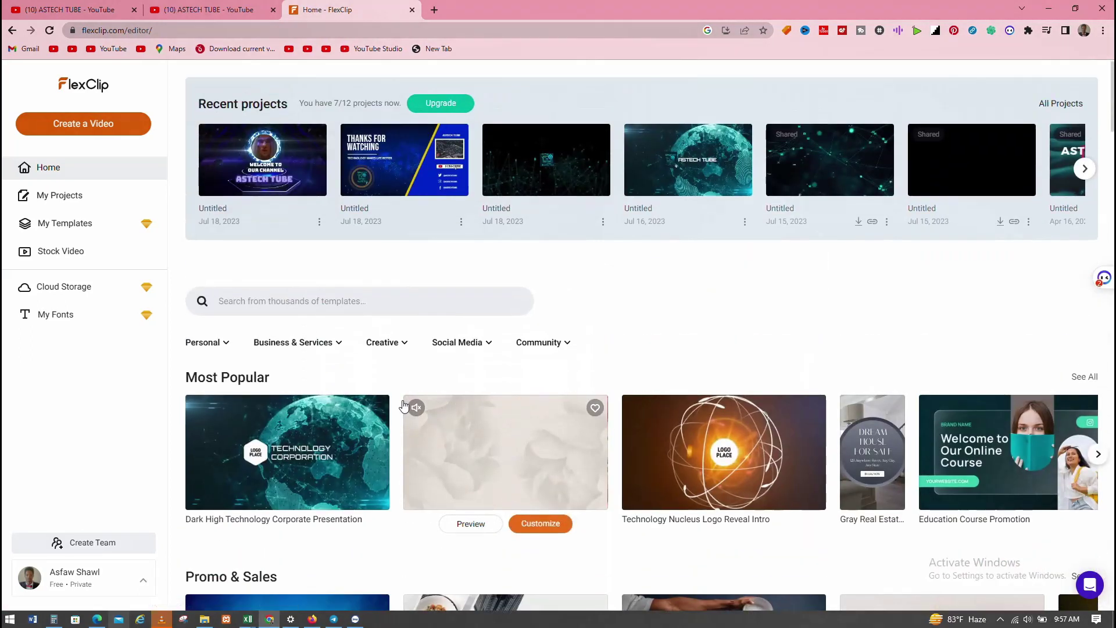
pyautogui.moveTo(208, 345)
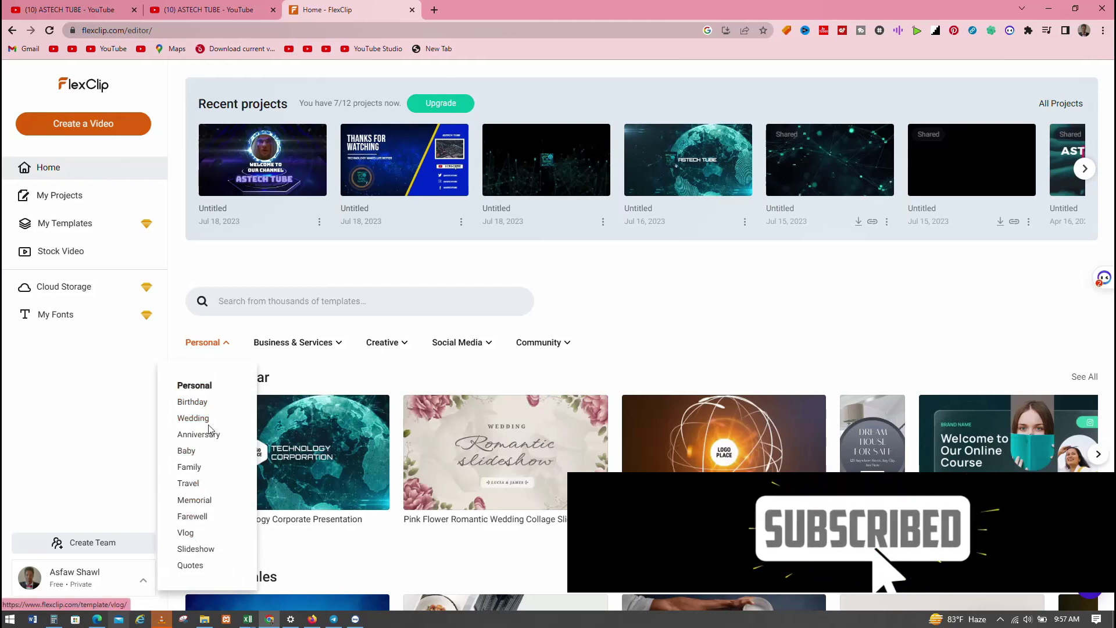
pyautogui.moveTo(314, 346)
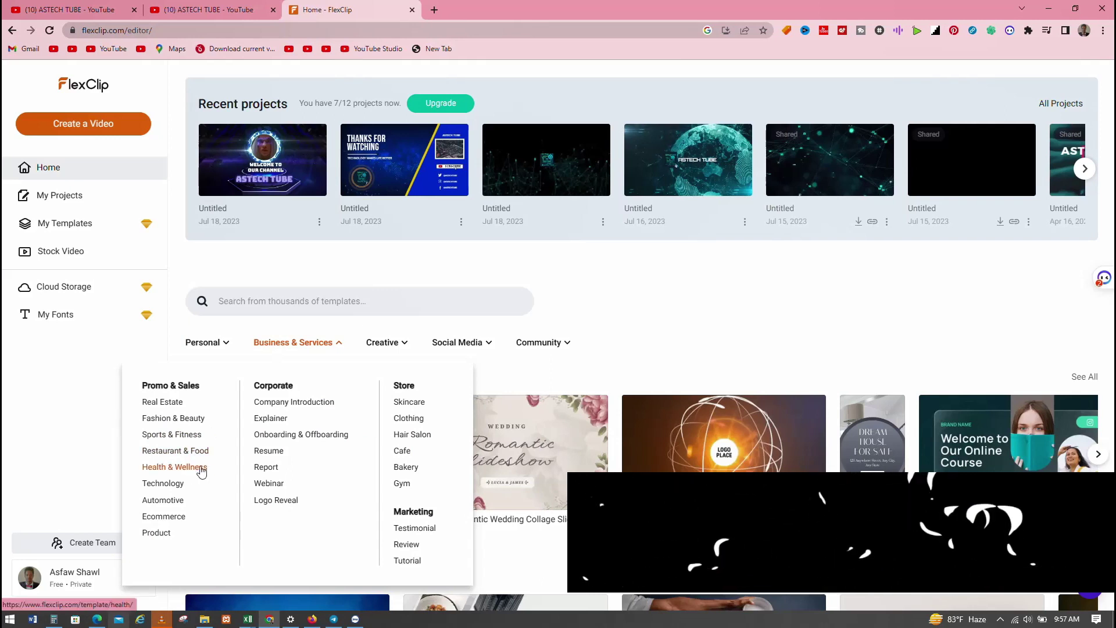
pyautogui.click(156, 495)
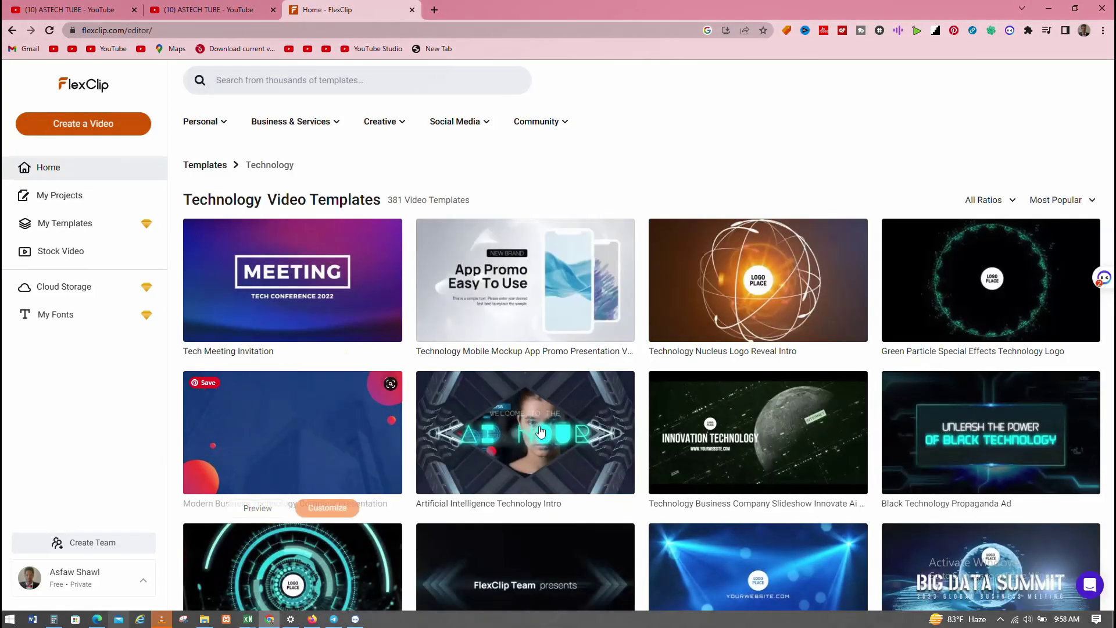
# Look through the Technology video templates for one that suits the channel.
pyautogui.scroll(-2, 548, 469)
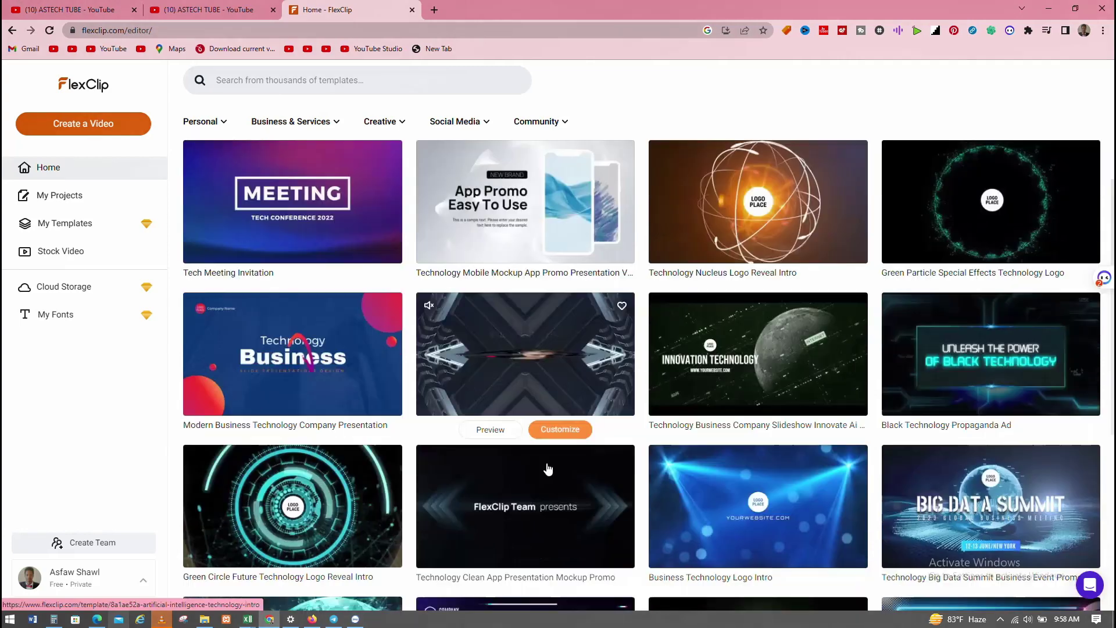
pyautogui.scroll(-5, 547, 468)
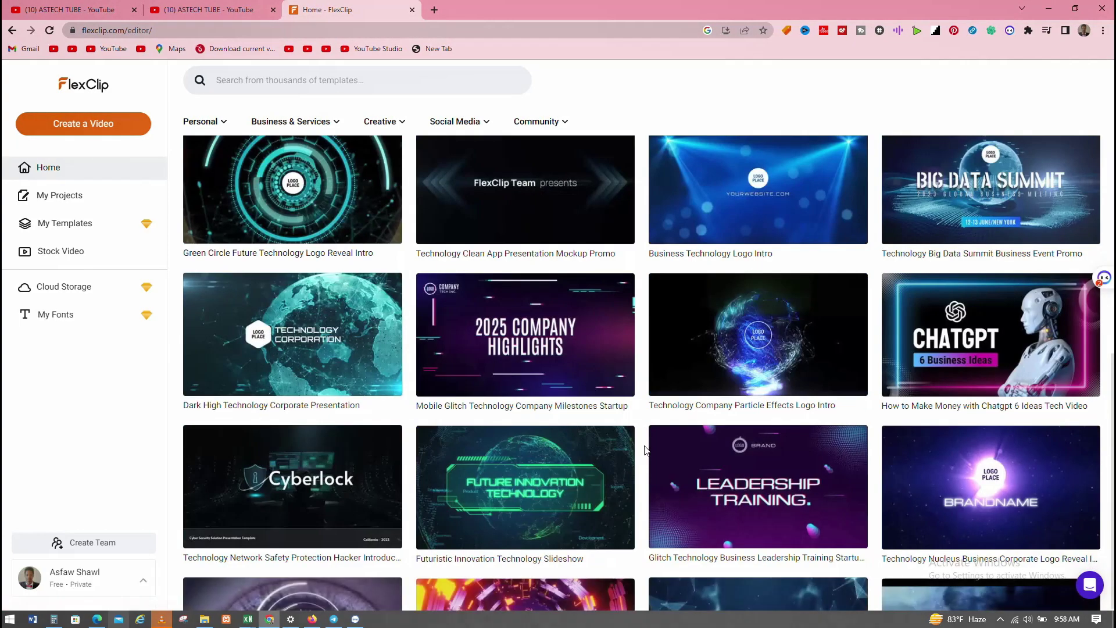
pyautogui.scroll(-3, 645, 451)
pyautogui.scroll(-10, 645, 450)
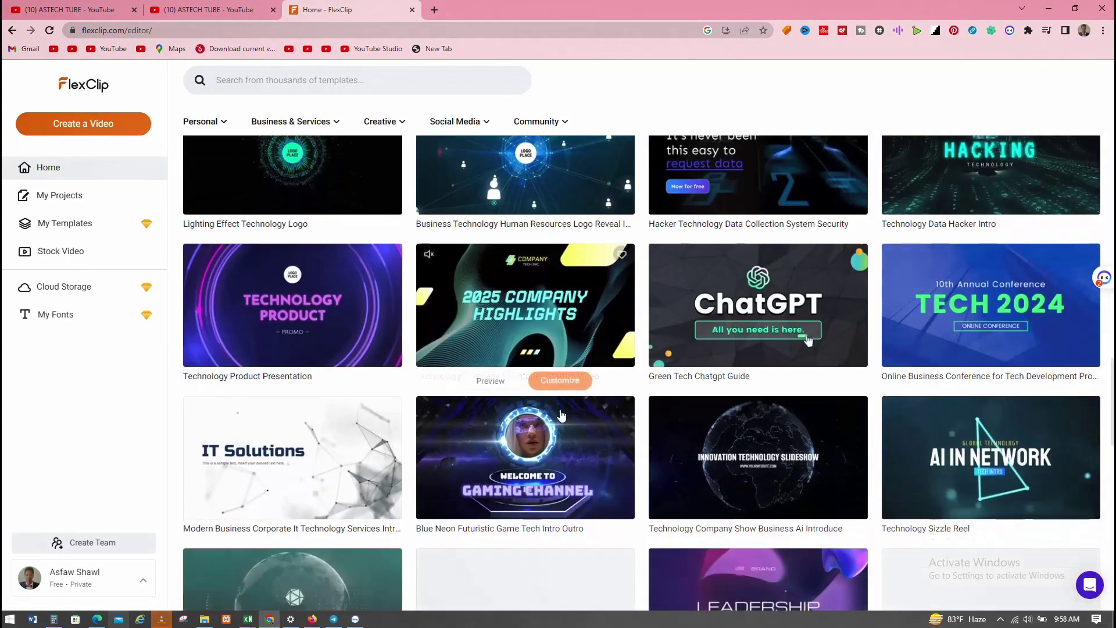
pyautogui.scroll(-1, 535, 449)
pyautogui.scroll(-6, 546, 457)
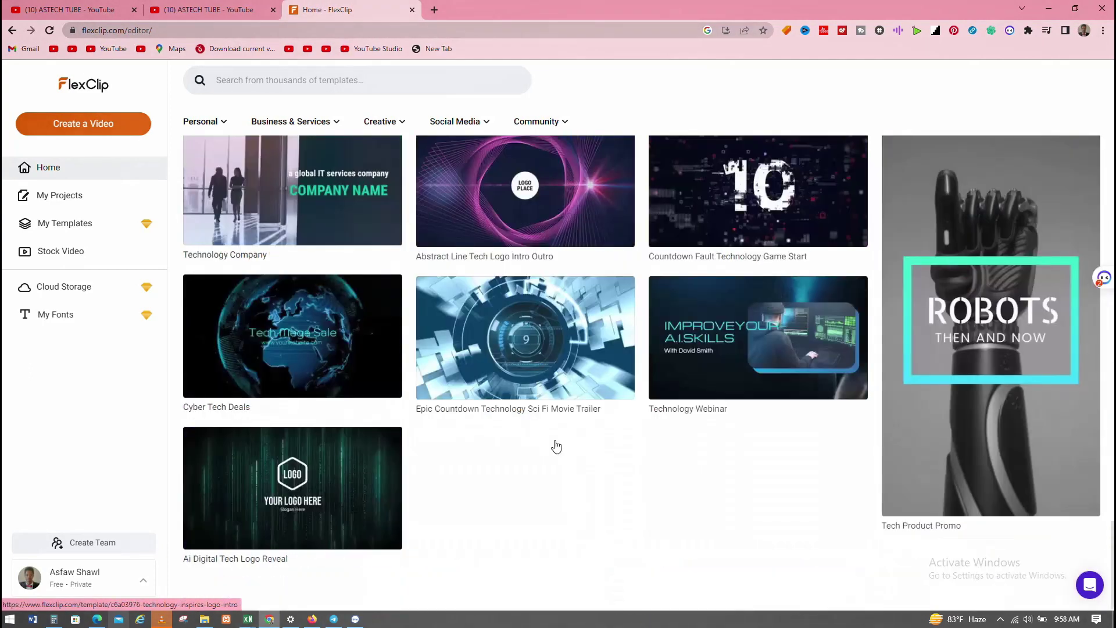
pyautogui.scroll(8, 556, 446)
pyautogui.scroll(4, 566, 433)
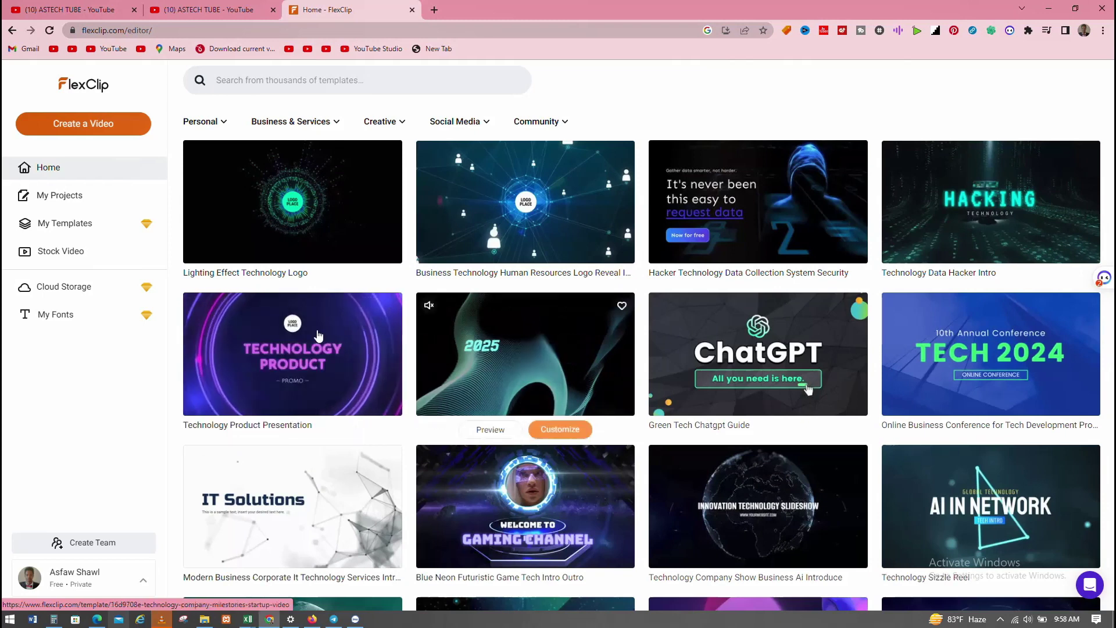
pyautogui.scroll(-15, 561, 428)
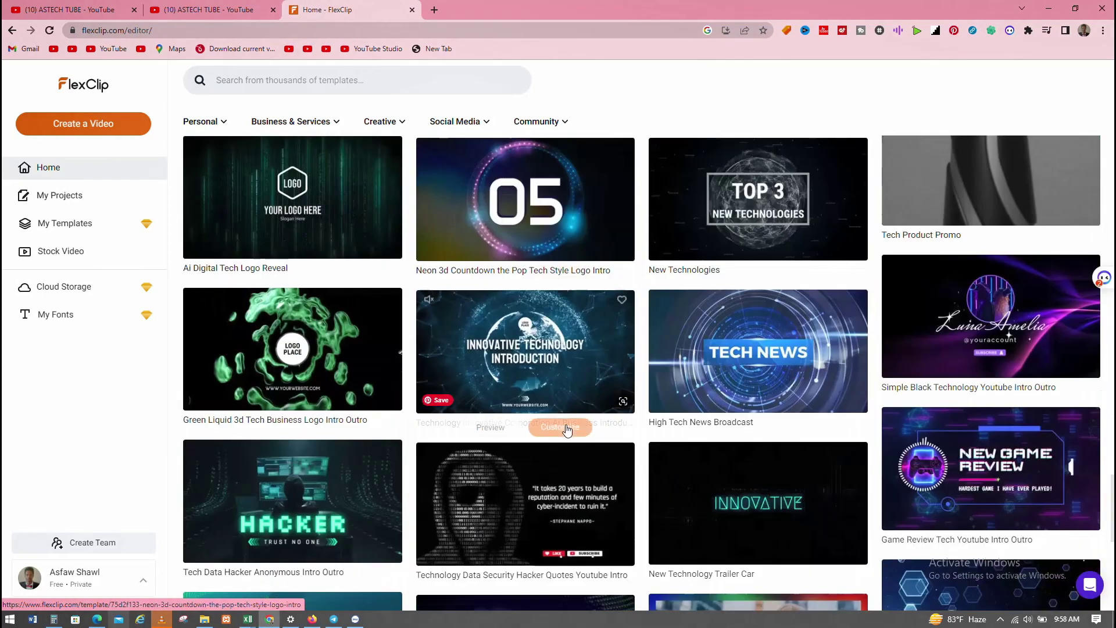
pyautogui.scroll(-5, 567, 430)
pyautogui.scroll(10, 566, 430)
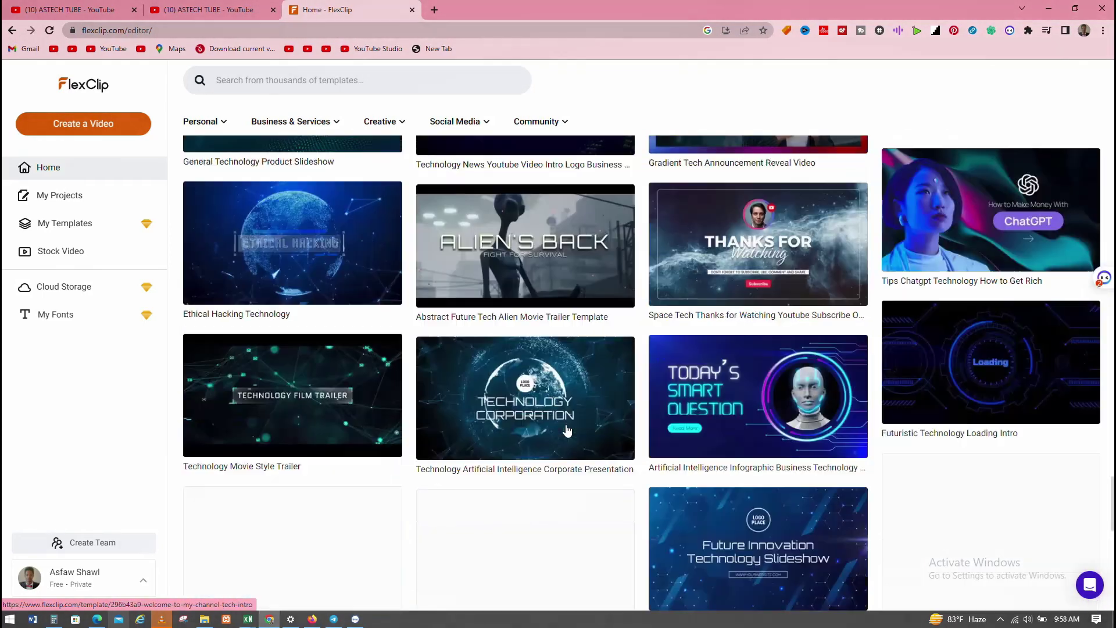
pyautogui.scroll(5, 567, 430)
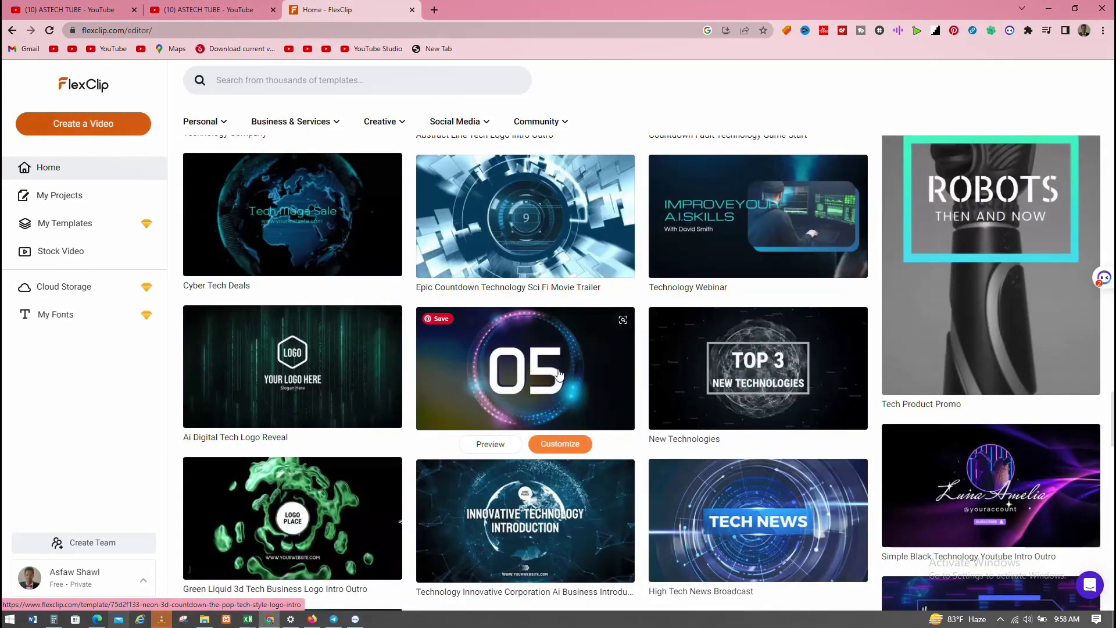
pyautogui.scroll(10, 558, 374)
pyautogui.scroll(1, 560, 365)
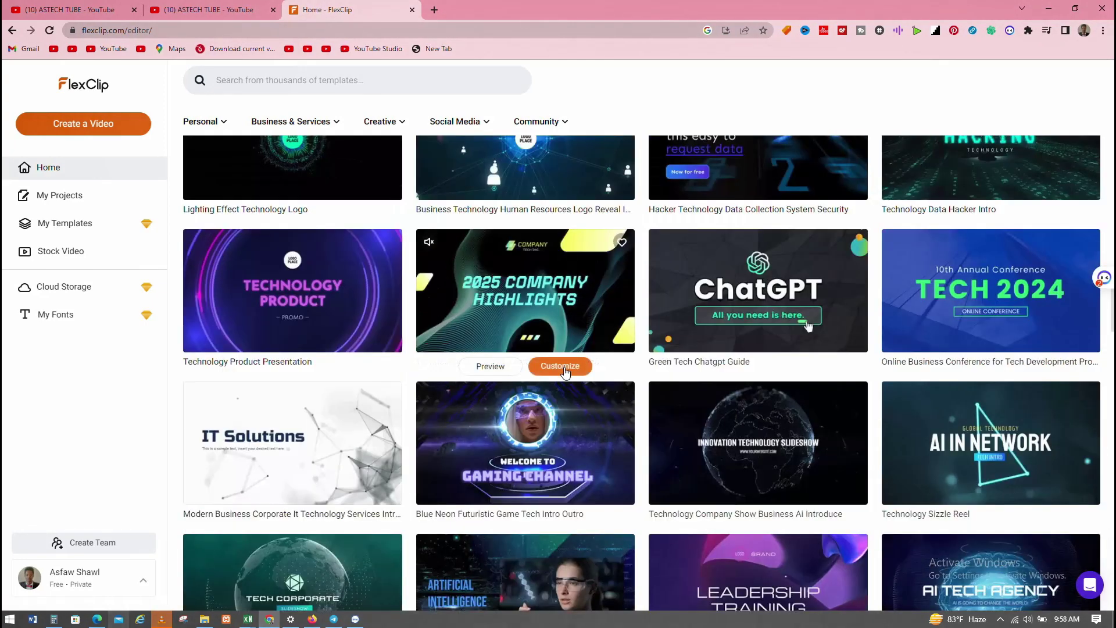
pyautogui.scroll(-15, 537, 525)
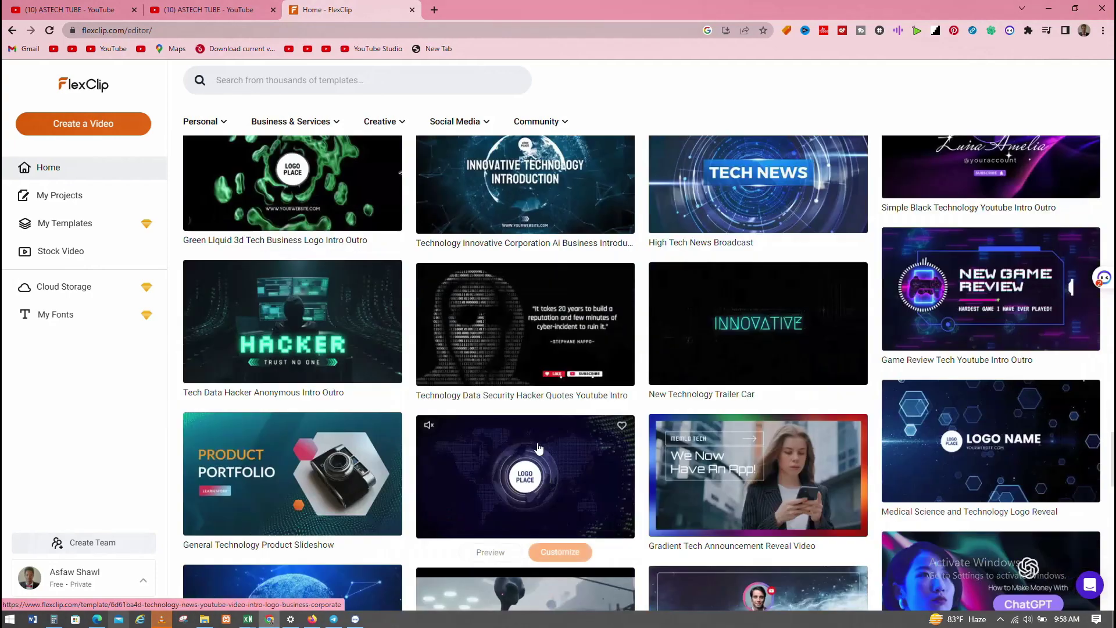
pyautogui.scroll(8, 538, 443)
pyautogui.scroll(20, 537, 442)
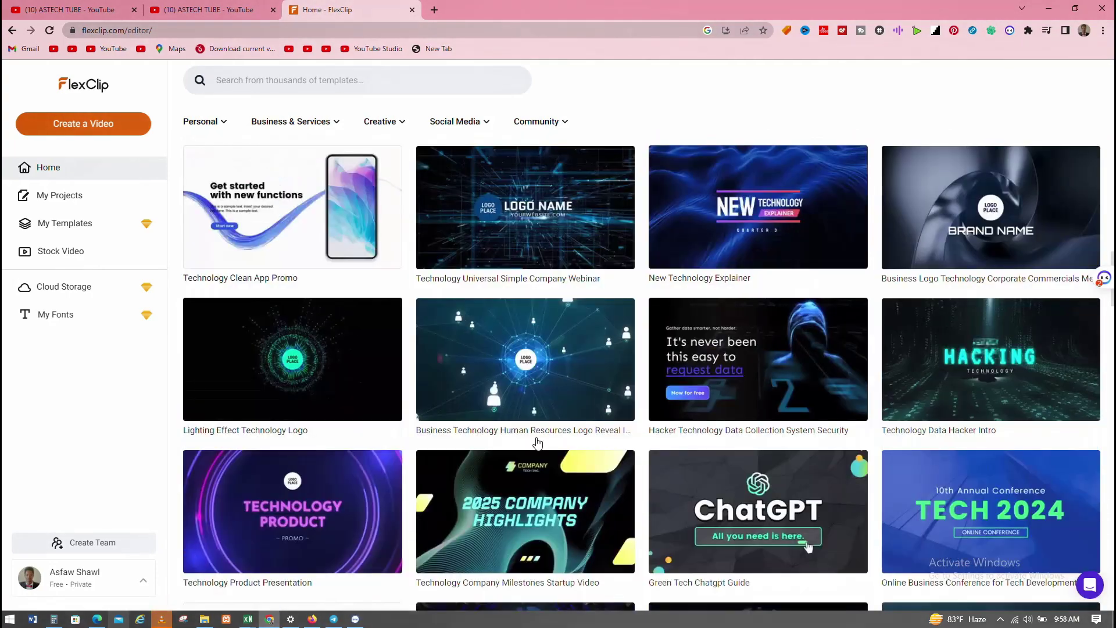
pyautogui.scroll(12, 538, 442)
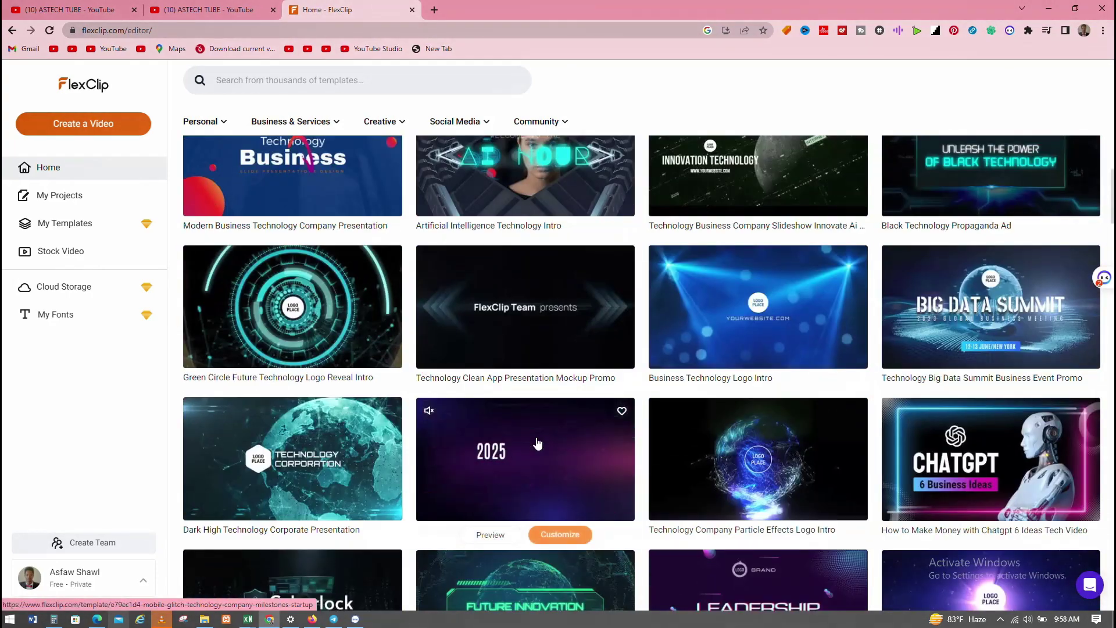
pyautogui.moveTo(538, 453)
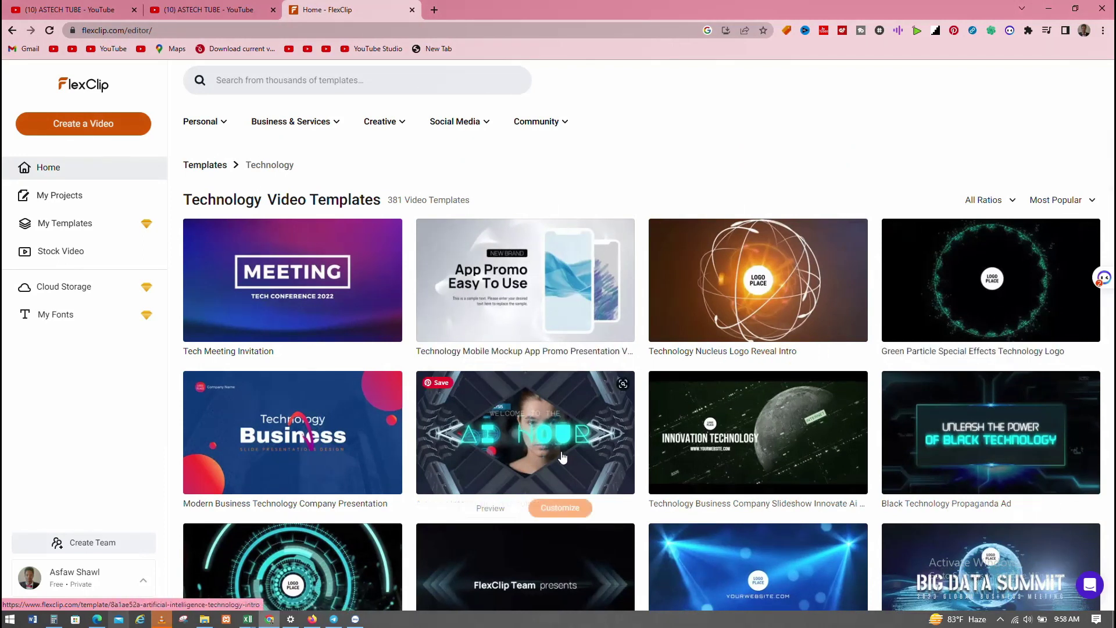
pyautogui.scroll(-3, 537, 453)
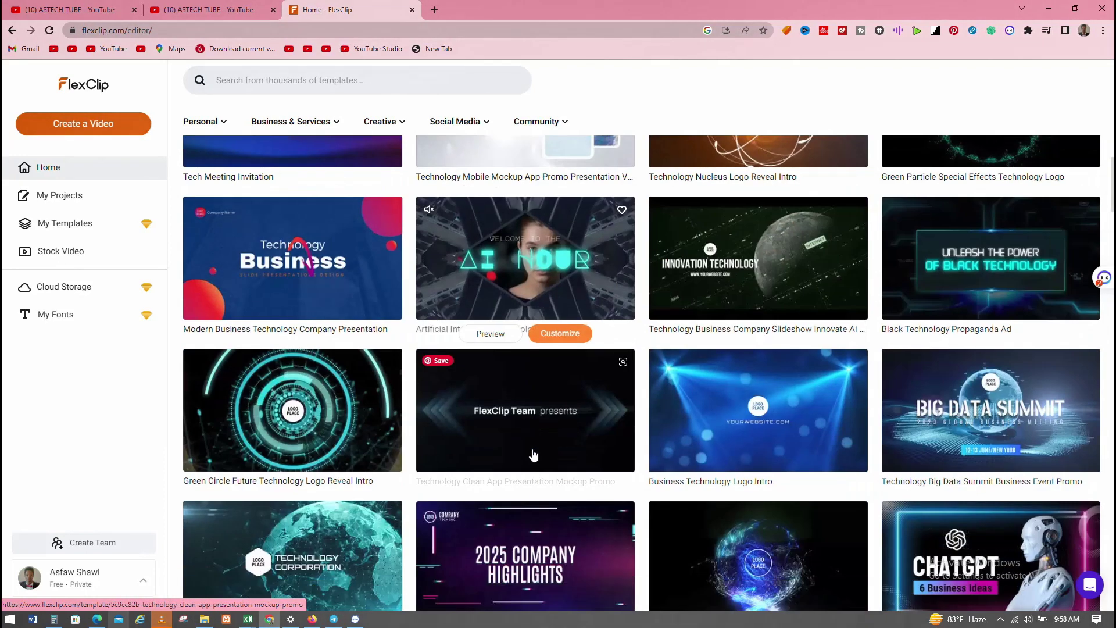
pyautogui.scroll(-3, 512, 424)
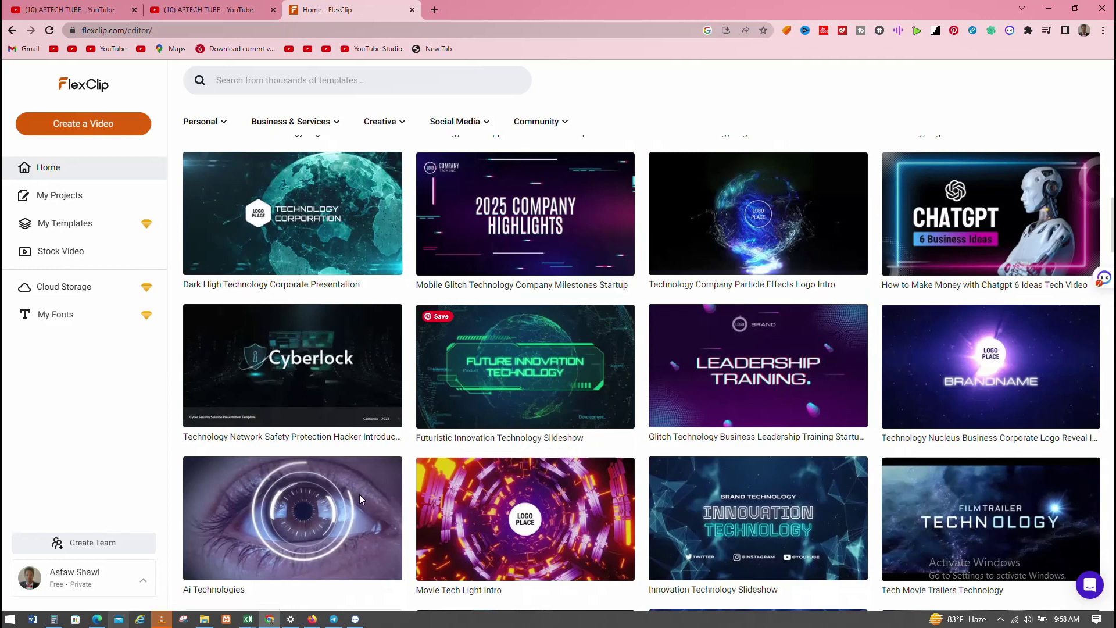
pyautogui.moveTo(527, 523)
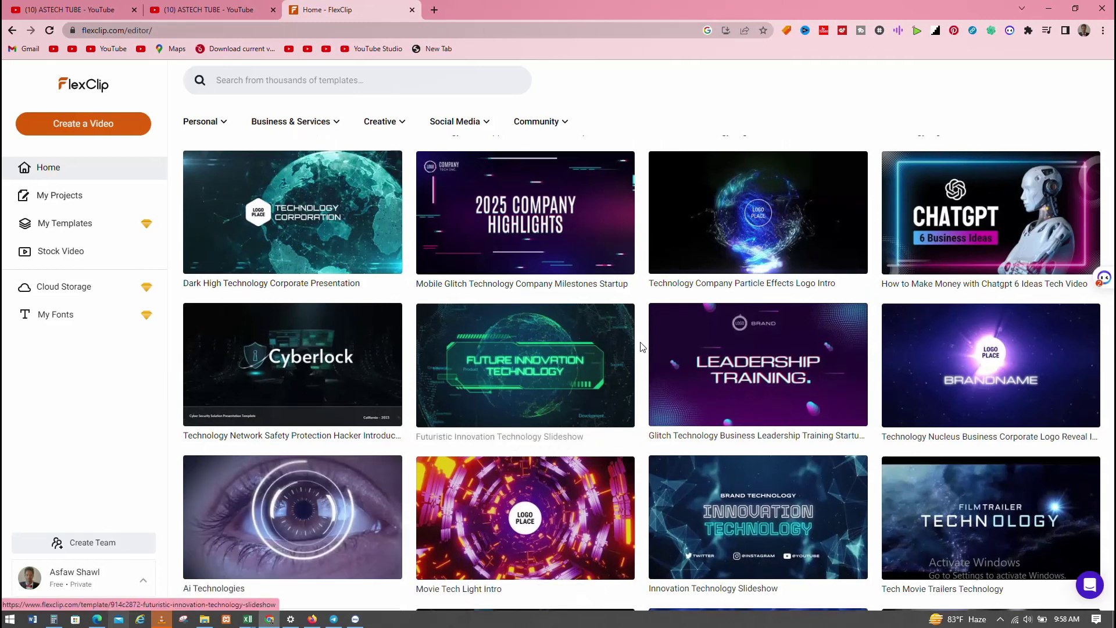
pyautogui.scroll(-5, 581, 407)
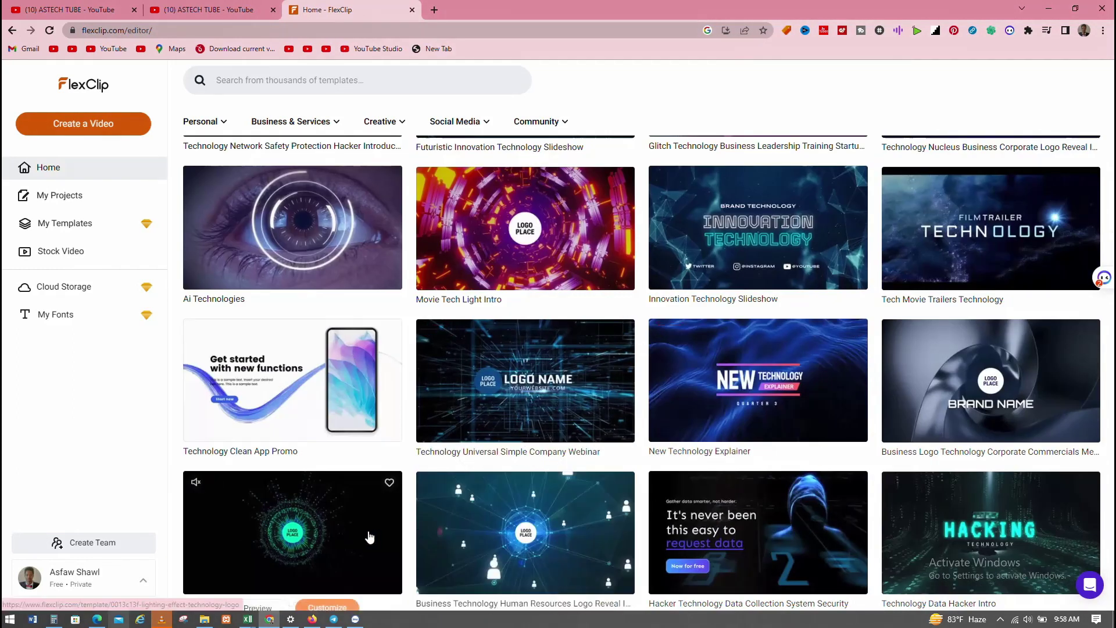
pyautogui.scroll(-5, 369, 535)
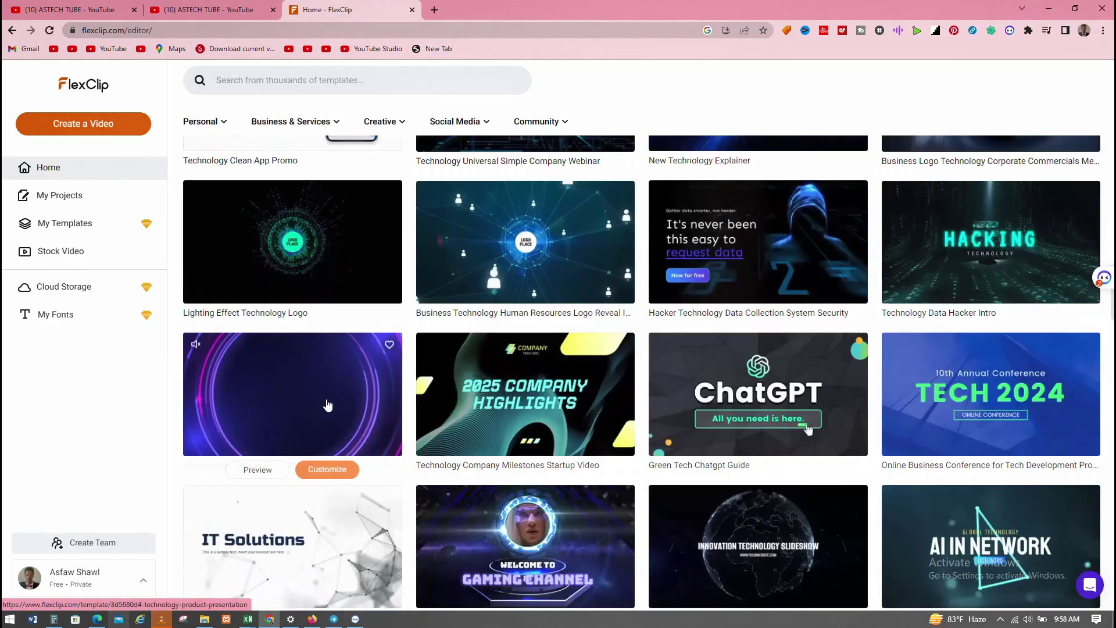
pyautogui.scroll(-2, 536, 538)
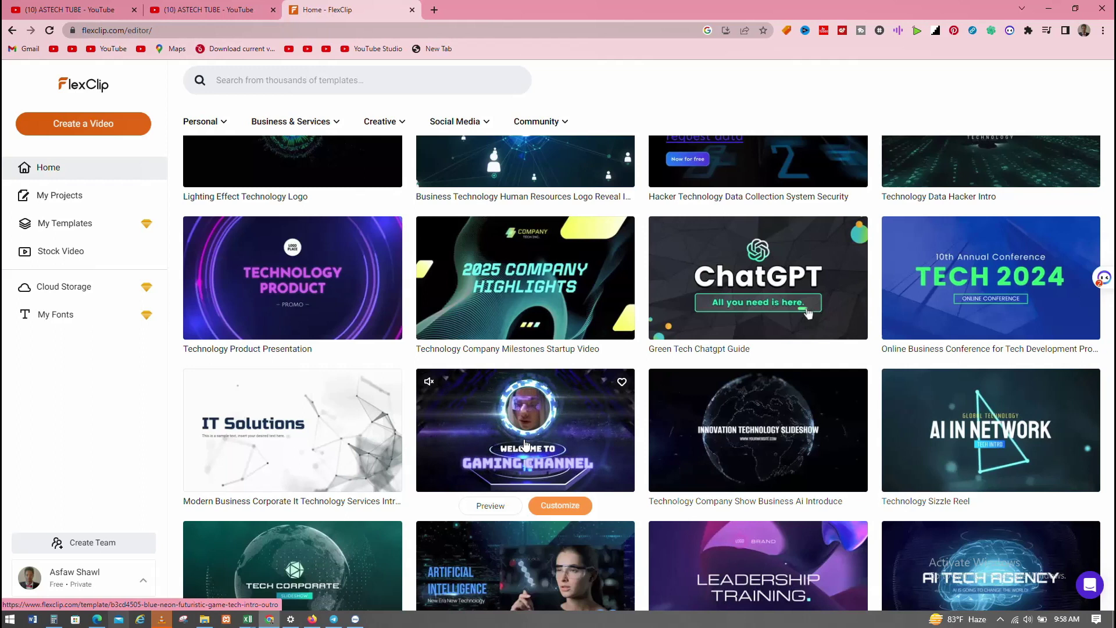
# Preview the Ai Technologies template and open its 16:9 version for customizing.
pyautogui.scroll(9, 308, 291)
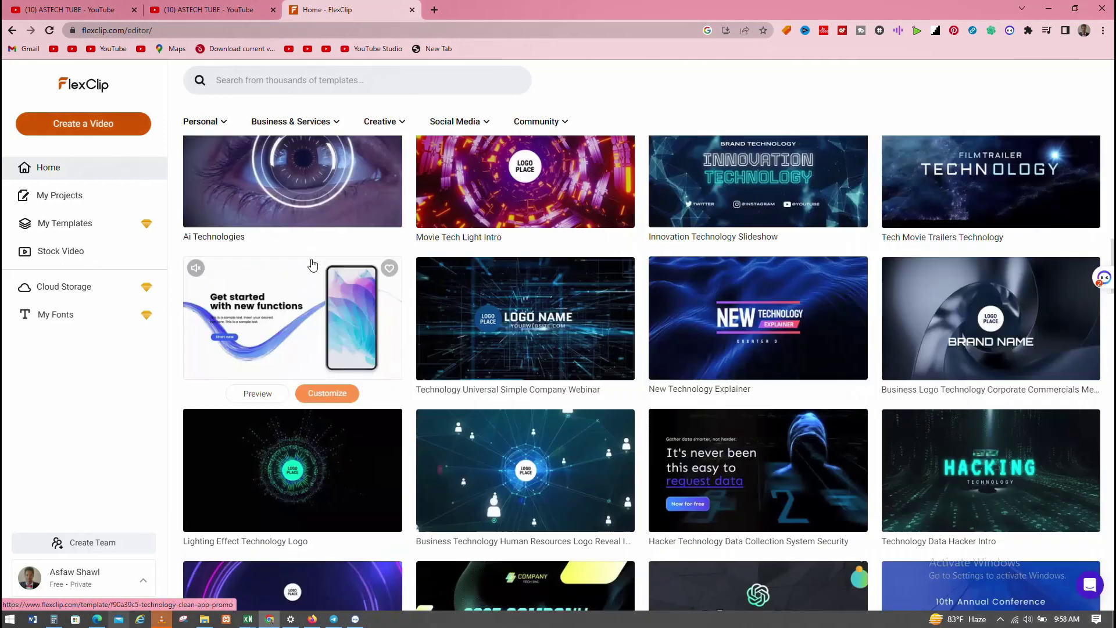
pyautogui.click(318, 337)
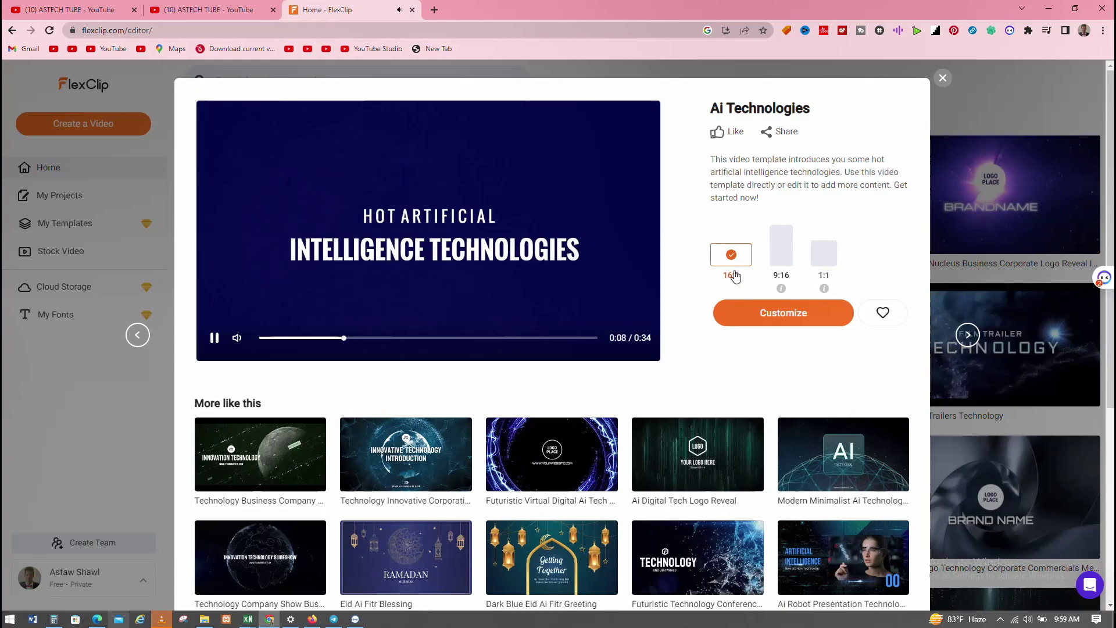
pyautogui.click(771, 315)
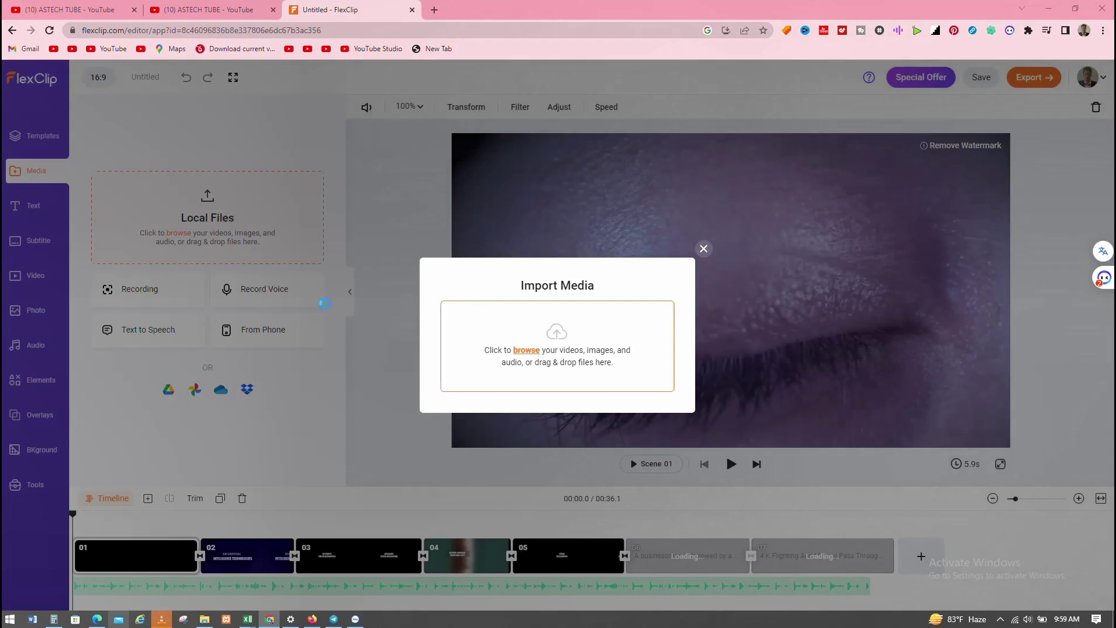
# Browse local files for media to import and open the New Volem C folder on New Volume (D:).
pyautogui.click(545, 342)
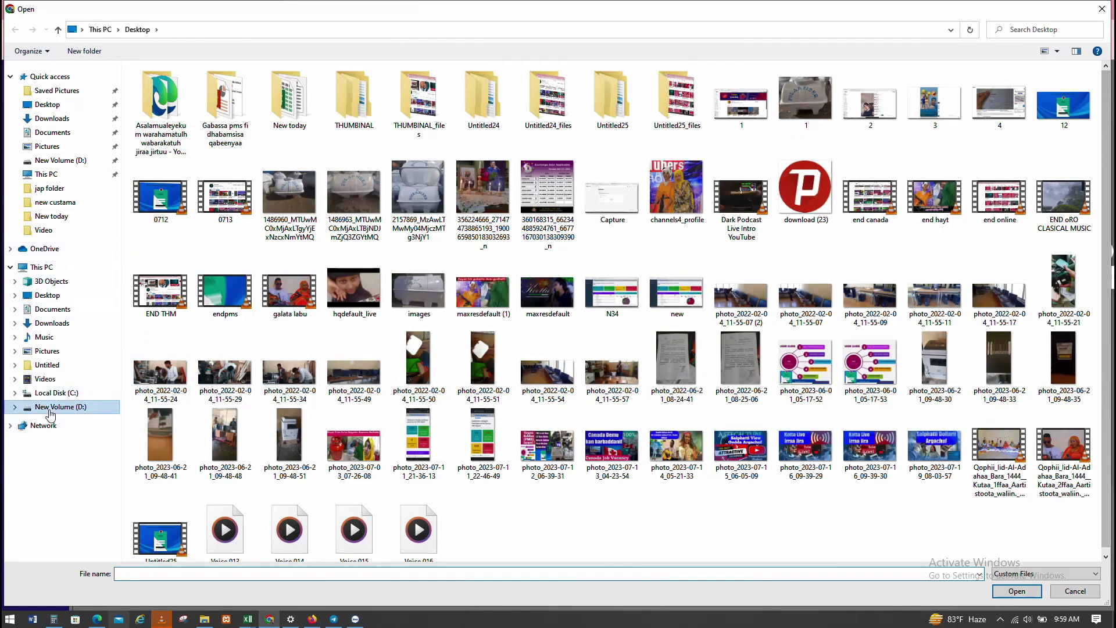
pyautogui.click(53, 408)
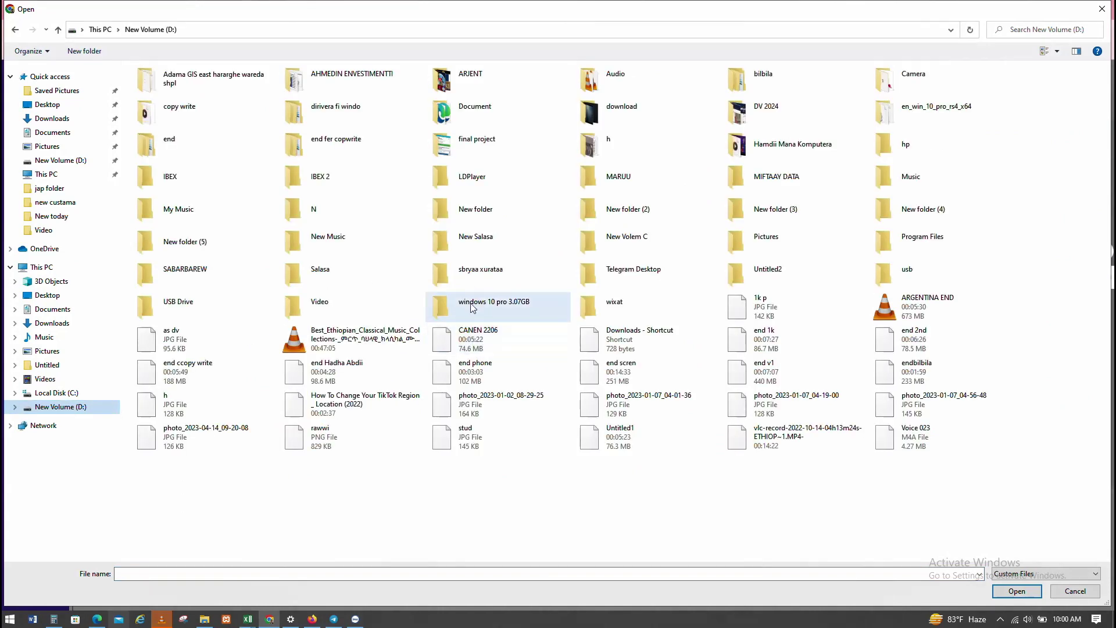
pyautogui.click(644, 248)
pyautogui.doubleClick(644, 248)
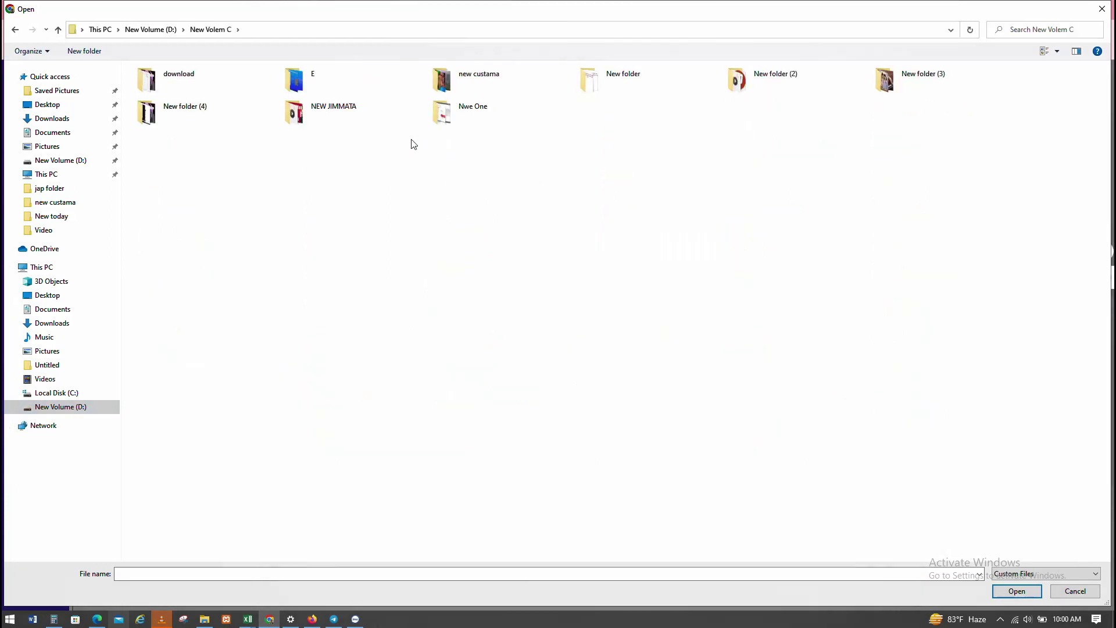
# Look through the Nwe One, New folder (2) and NEW JIMMATA folders for media to import.
pyautogui.doubleClick(458, 116)
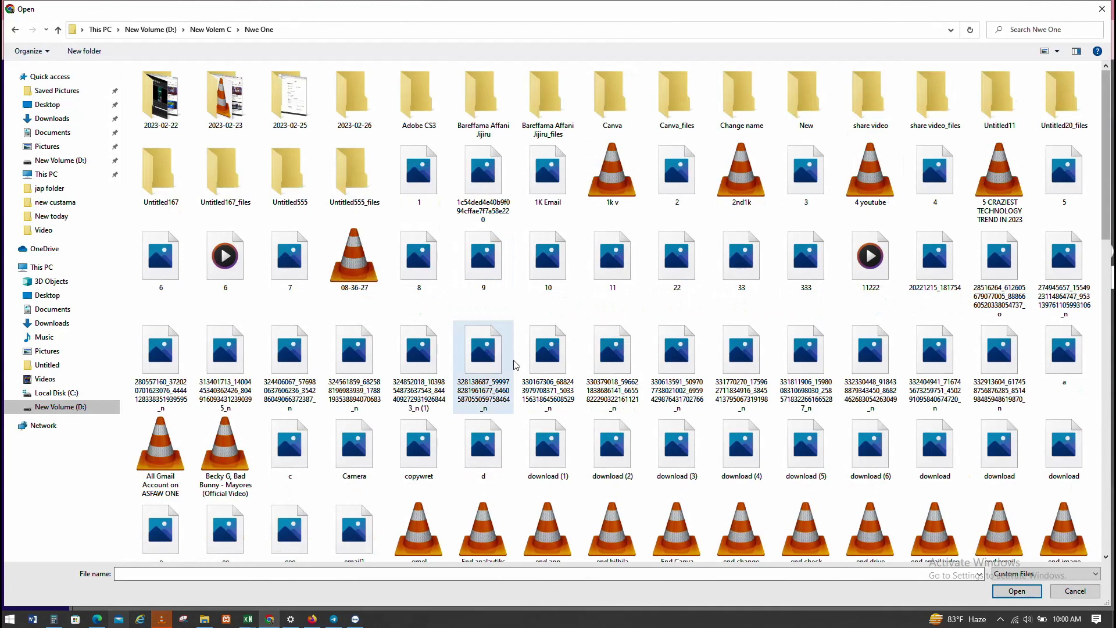
pyautogui.scroll(-10, 649, 464)
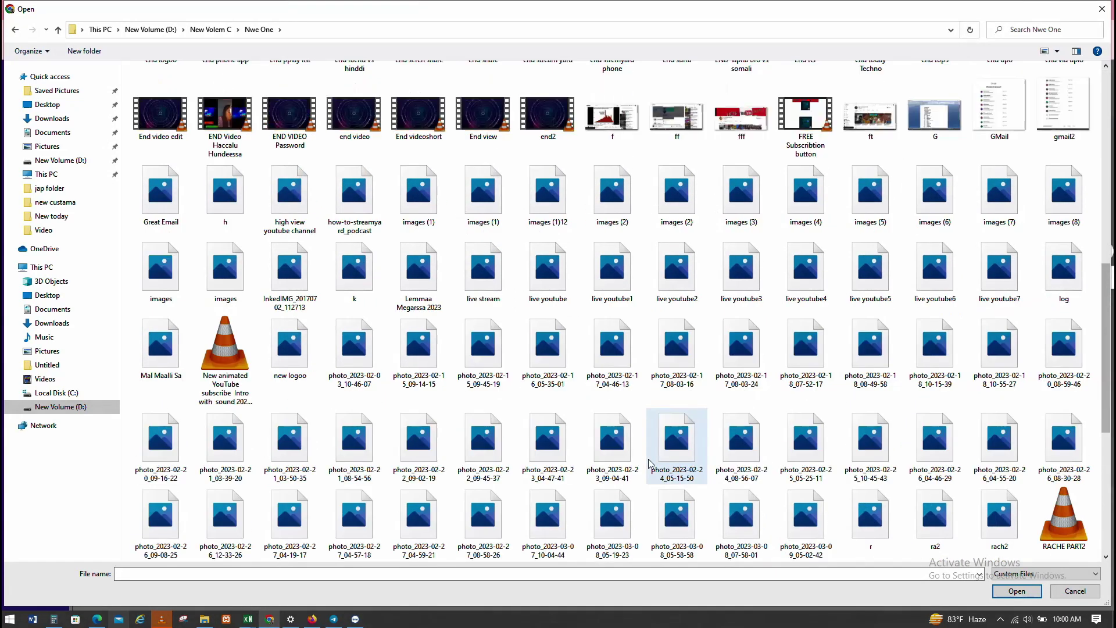
pyautogui.scroll(10, 649, 463)
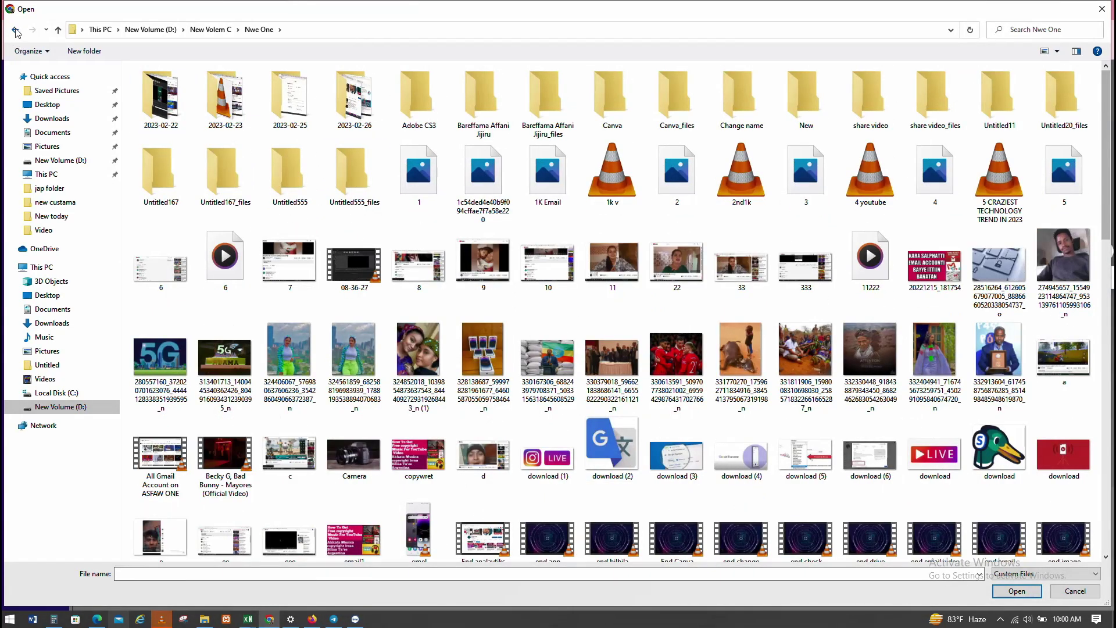
pyautogui.click(16, 30)
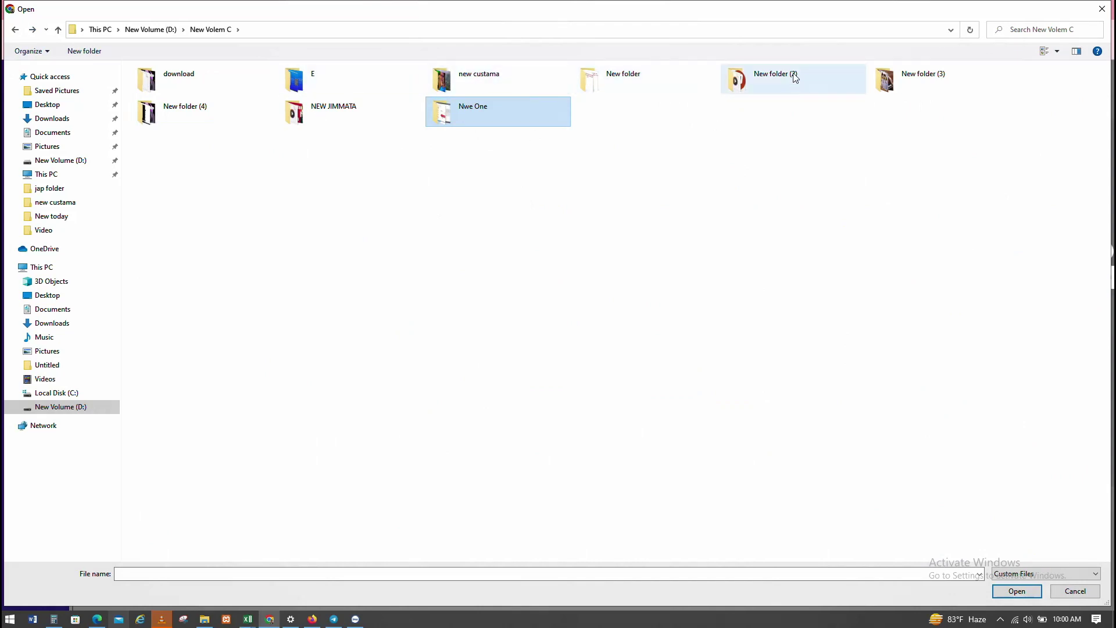
pyautogui.doubleClick(776, 75)
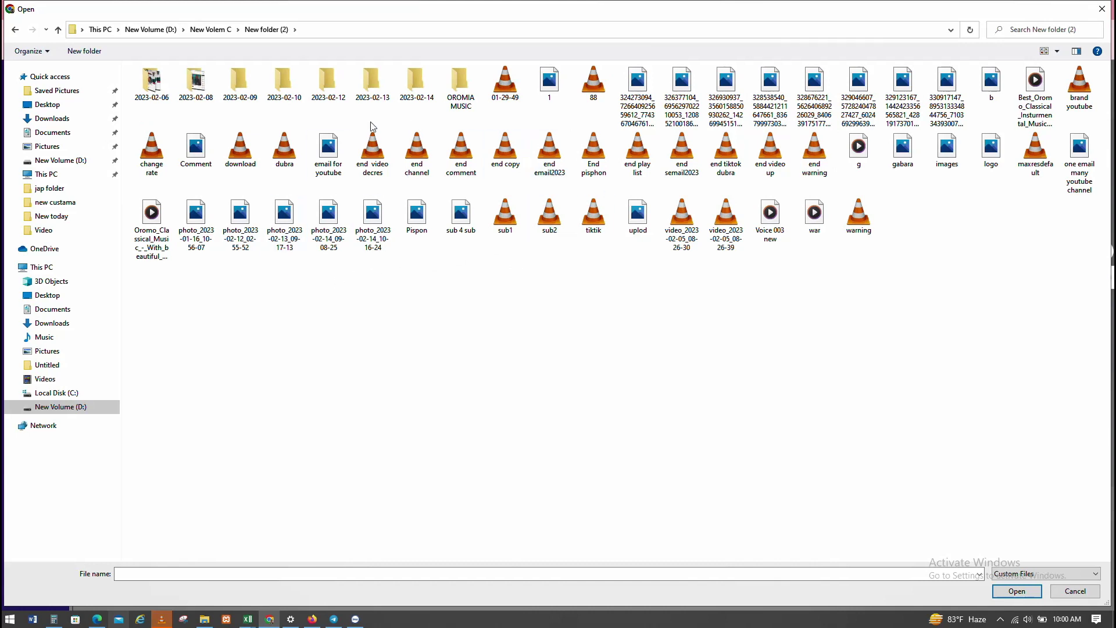
pyautogui.click(14, 30)
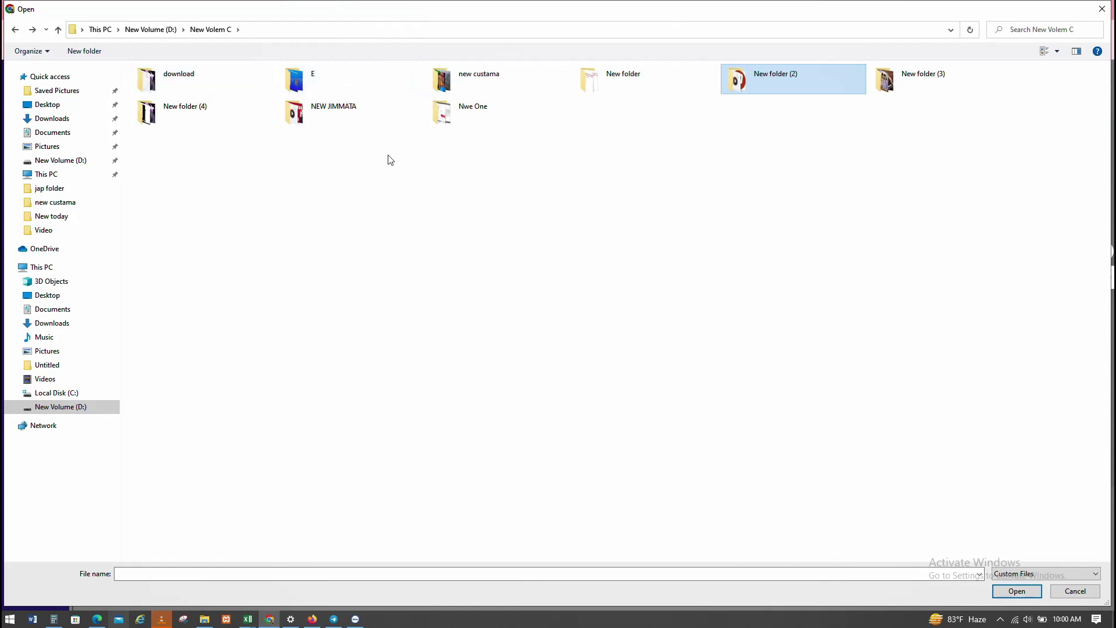
pyautogui.click(310, 118)
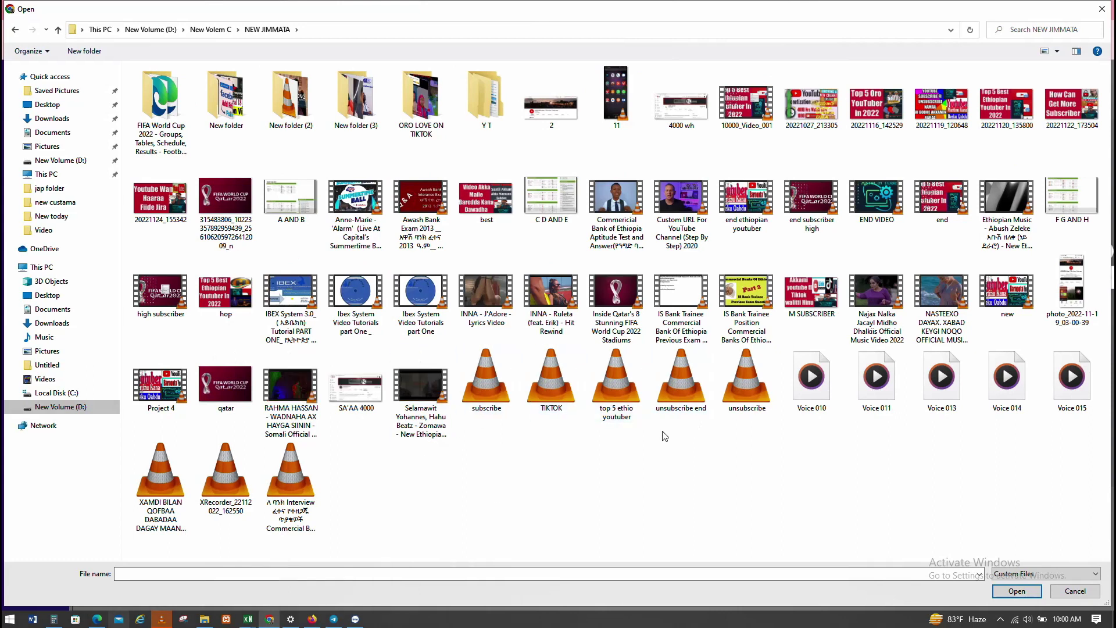
pyautogui.click(18, 34)
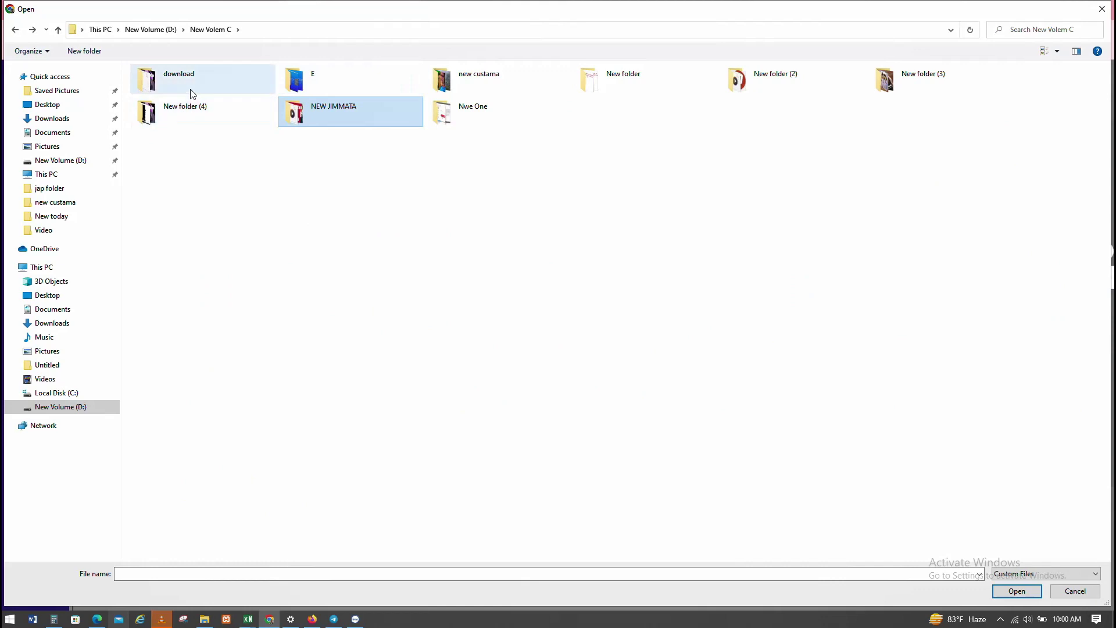
# Find the youtube image in New folder (4) and import it into the project's media.
pyautogui.doubleClick(200, 114)
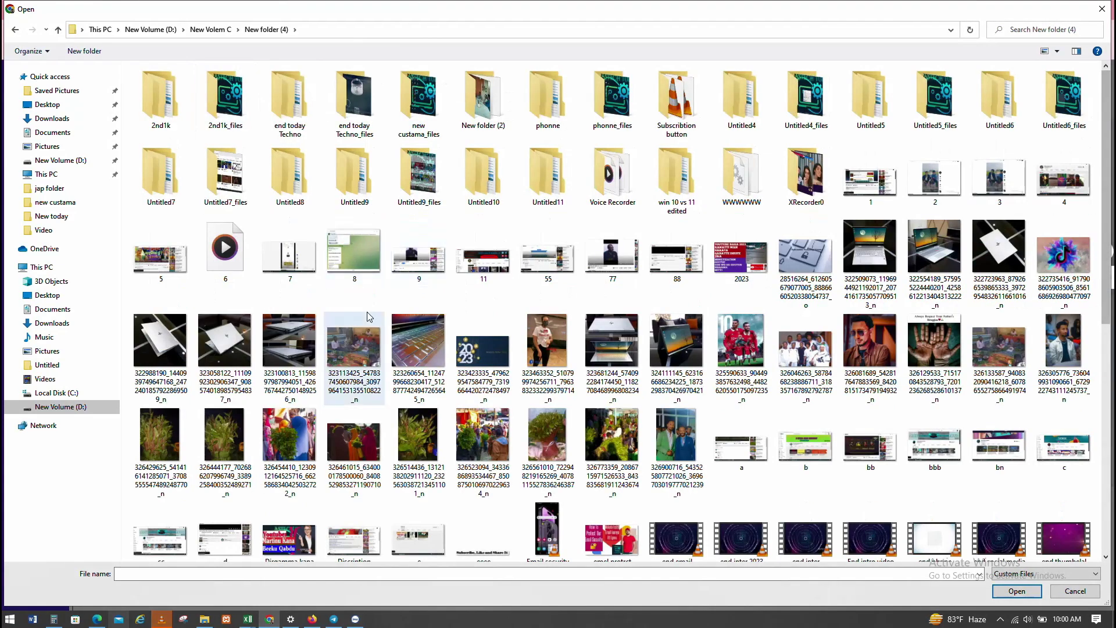
pyautogui.scroll(-10, 675, 510)
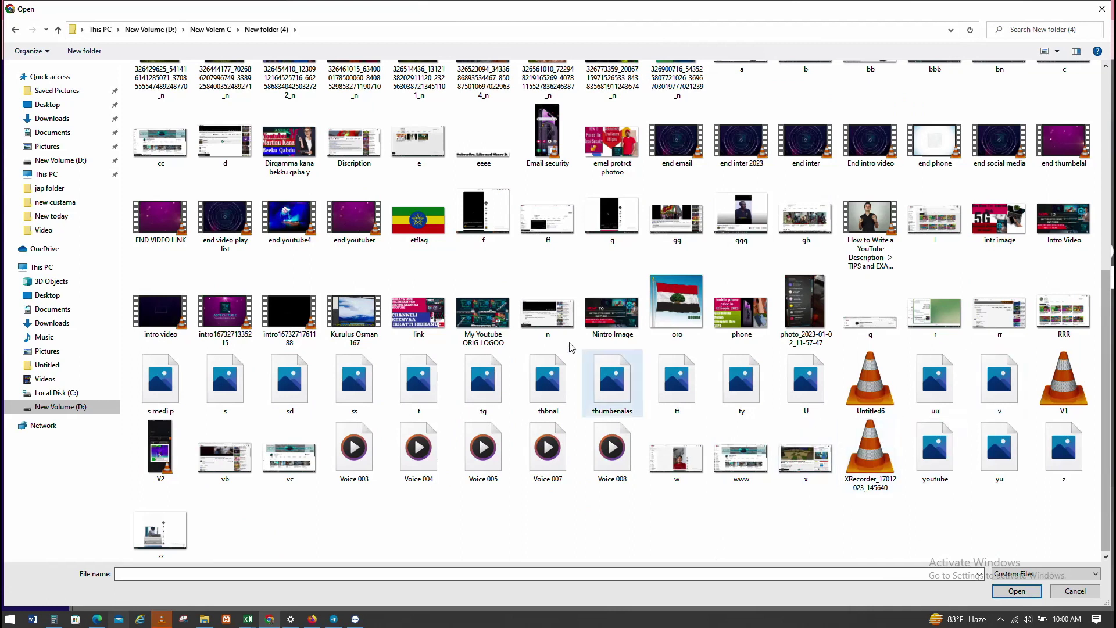
pyautogui.scroll(6, 564, 347)
pyautogui.scroll(-6, 564, 346)
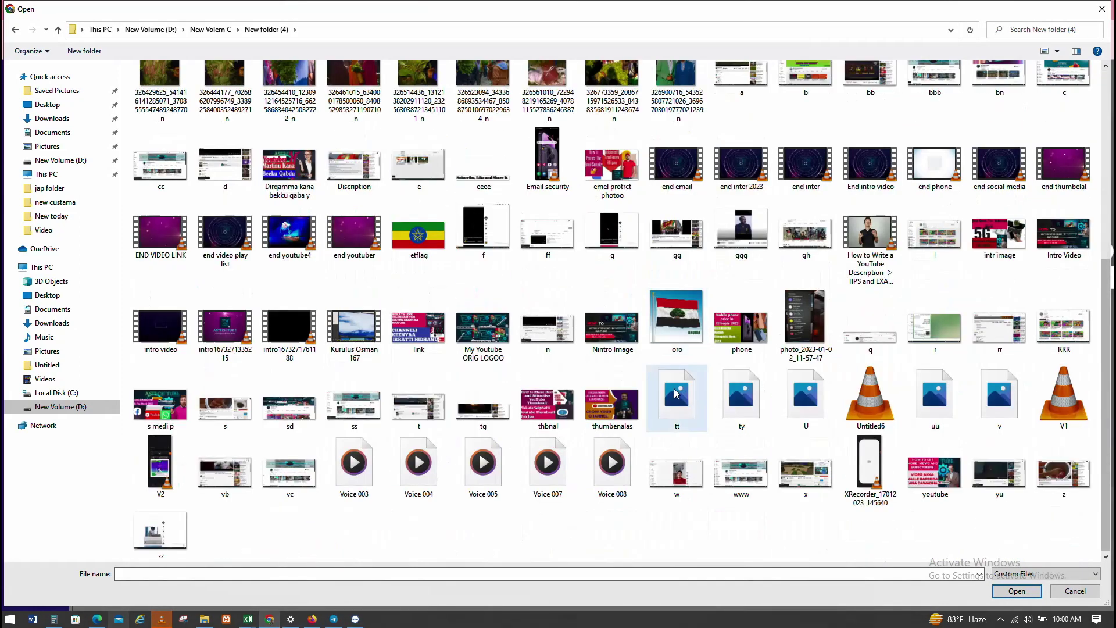
pyautogui.scroll(6, 354, 326)
pyautogui.scroll(-6, 796, 283)
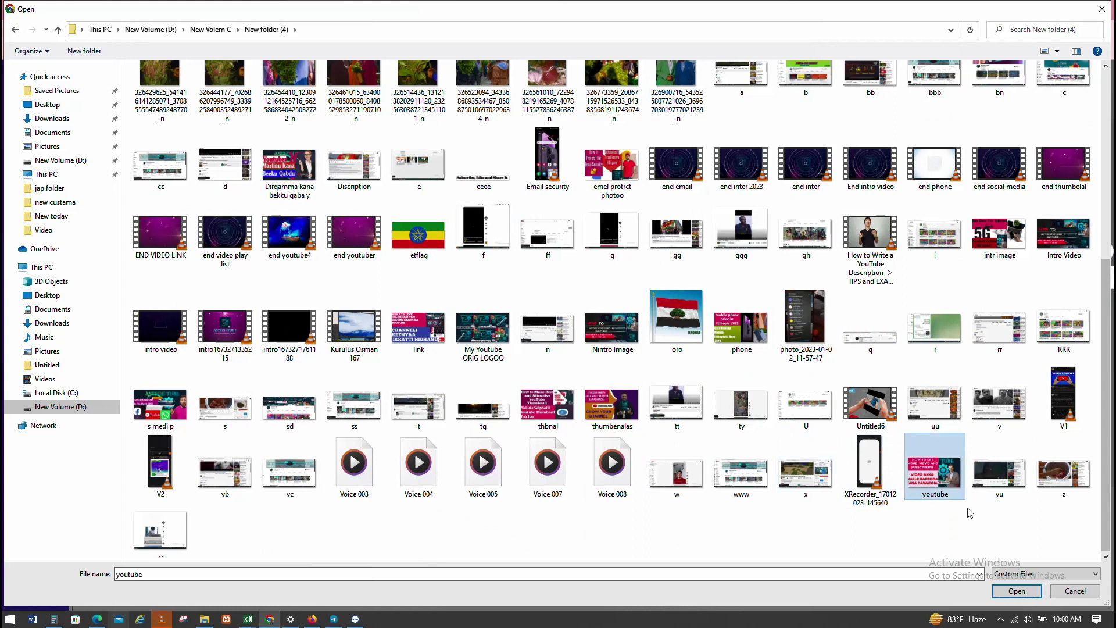
pyautogui.click(1016, 590)
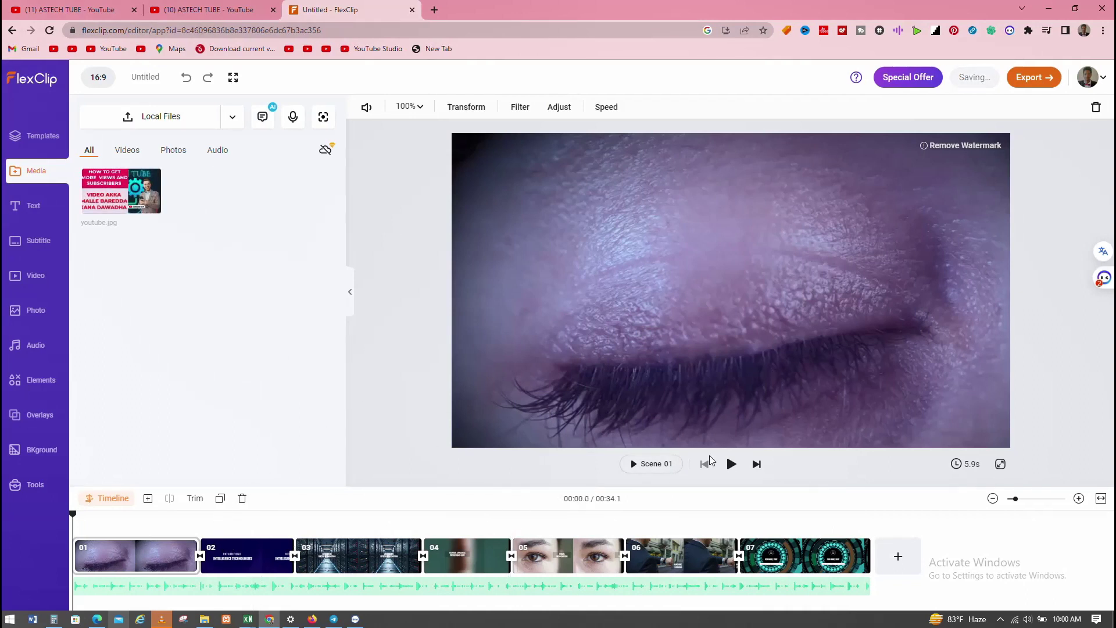
# Play through the template's timeline and examine scenes 02 and 04 to see which elements can be customized.
pyautogui.click(730, 465)
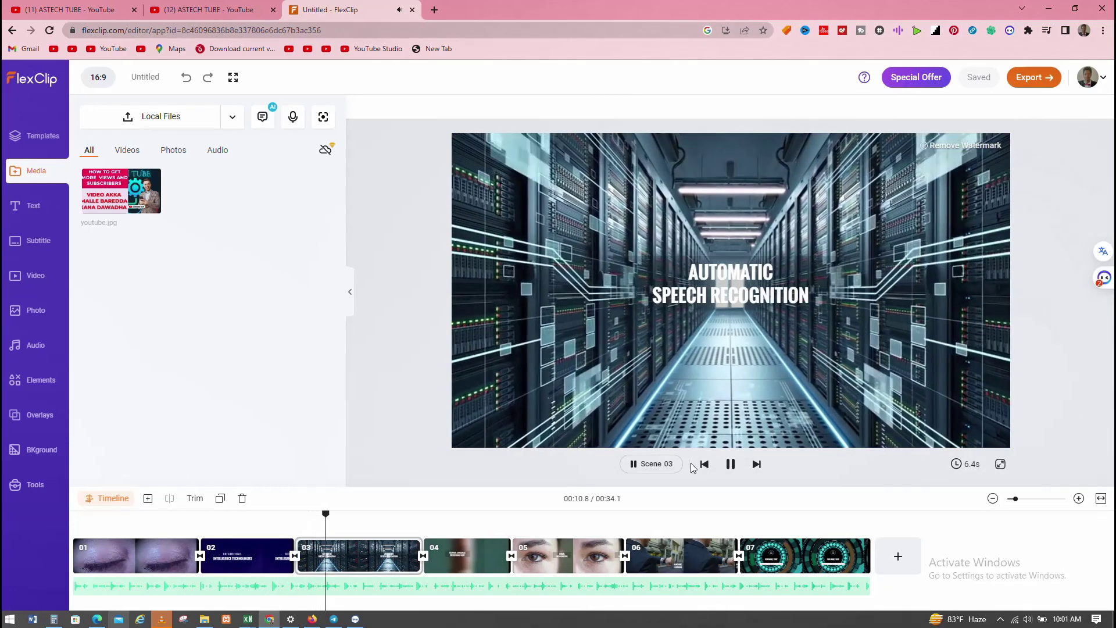
pyautogui.click(731, 465)
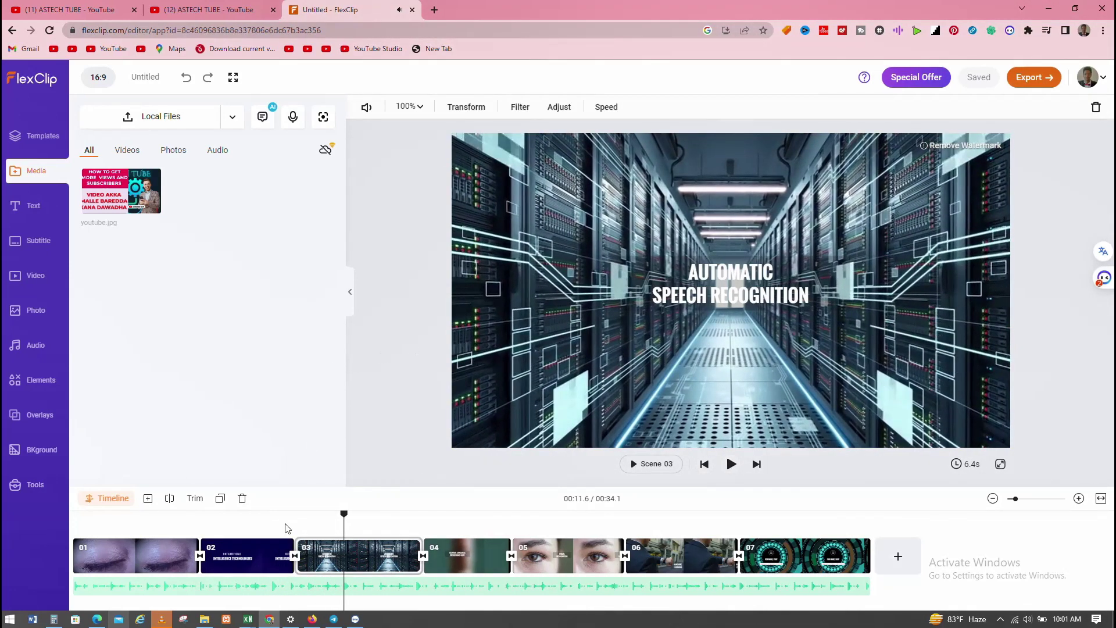
pyautogui.click(274, 564)
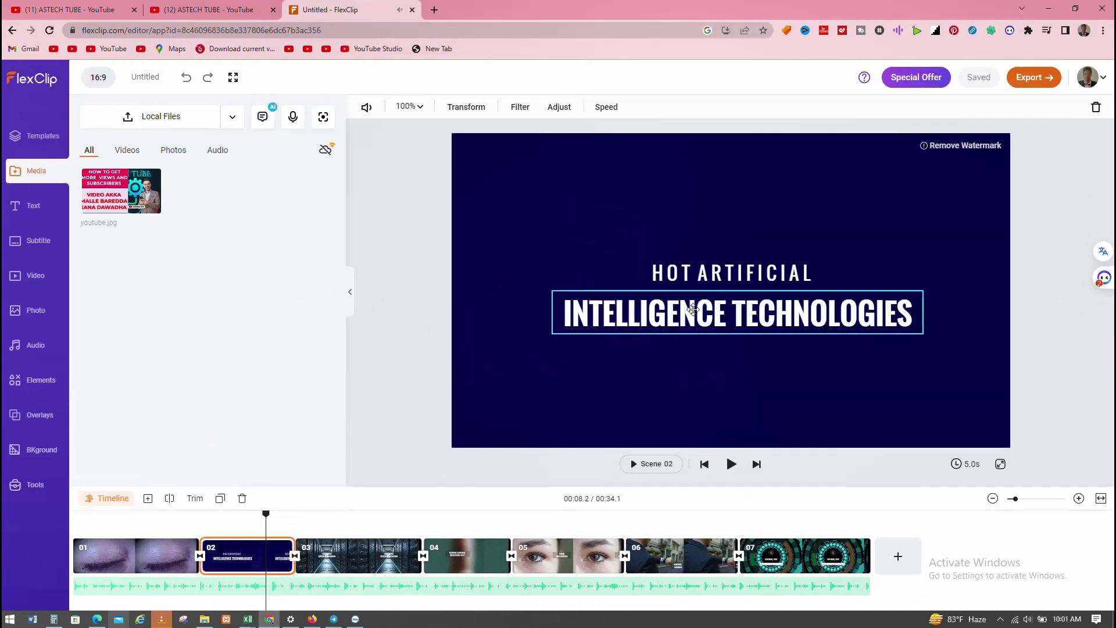
pyautogui.click(695, 310)
pyautogui.click(629, 405)
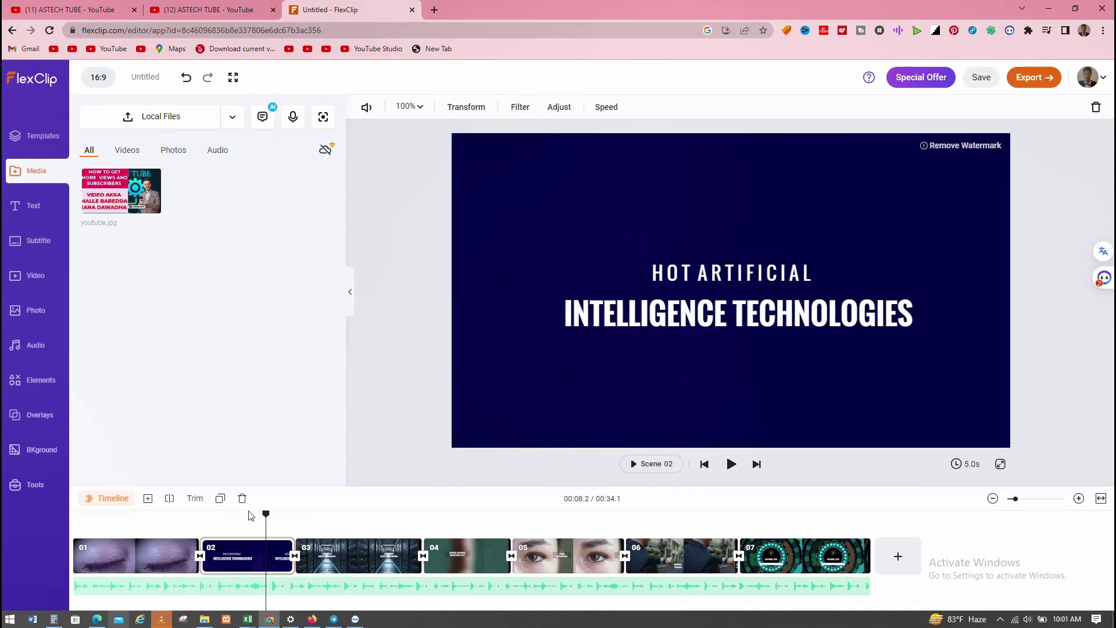
pyautogui.click(464, 561)
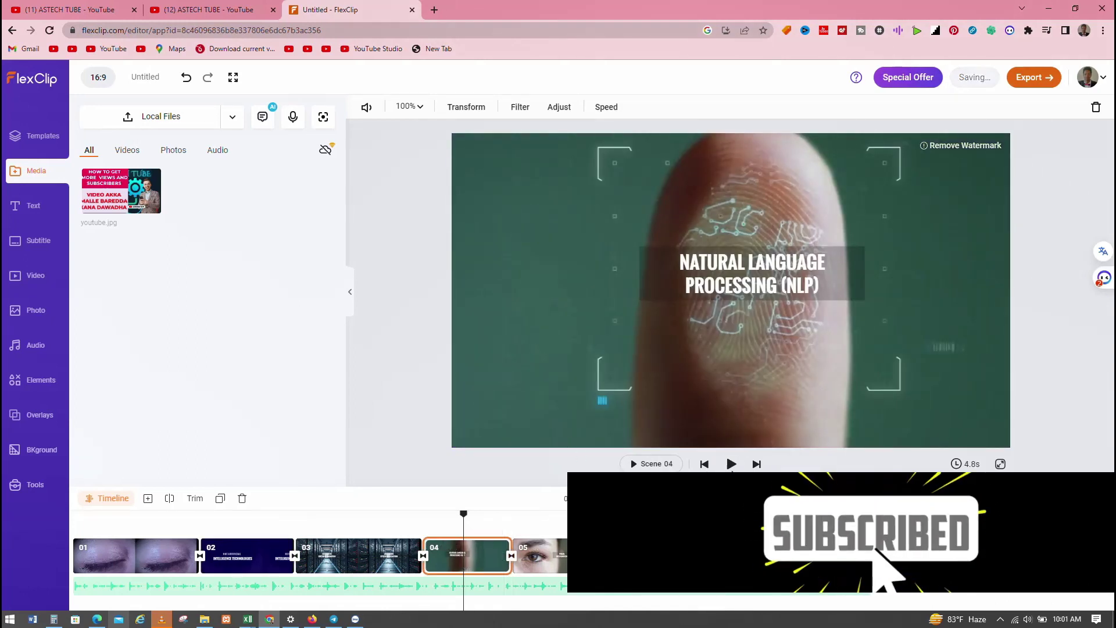
pyautogui.click(731, 464)
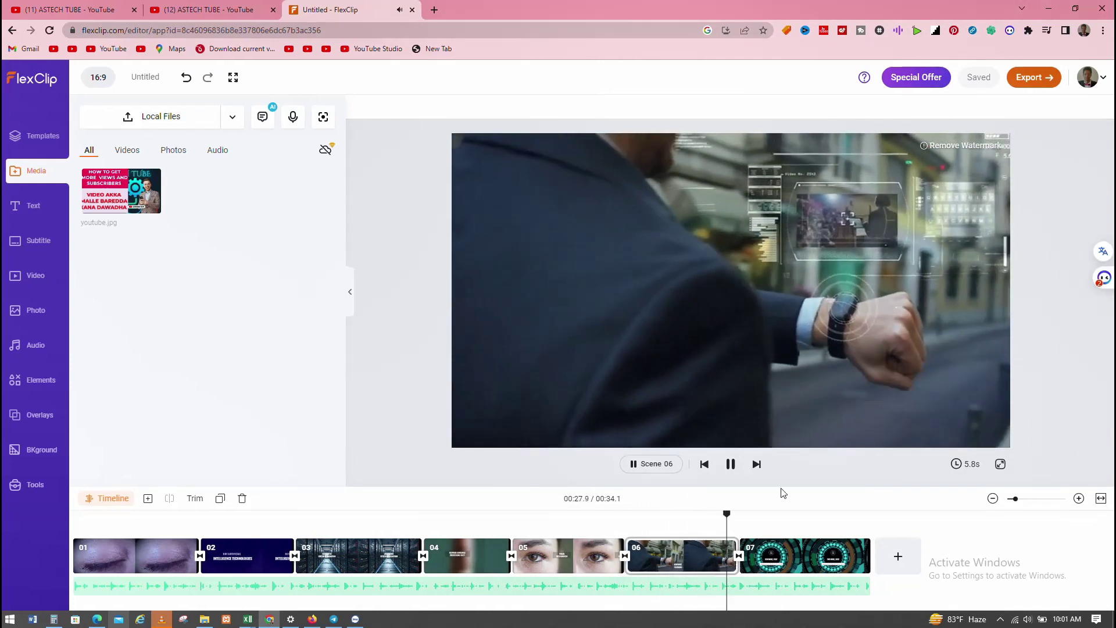
pyautogui.click(731, 466)
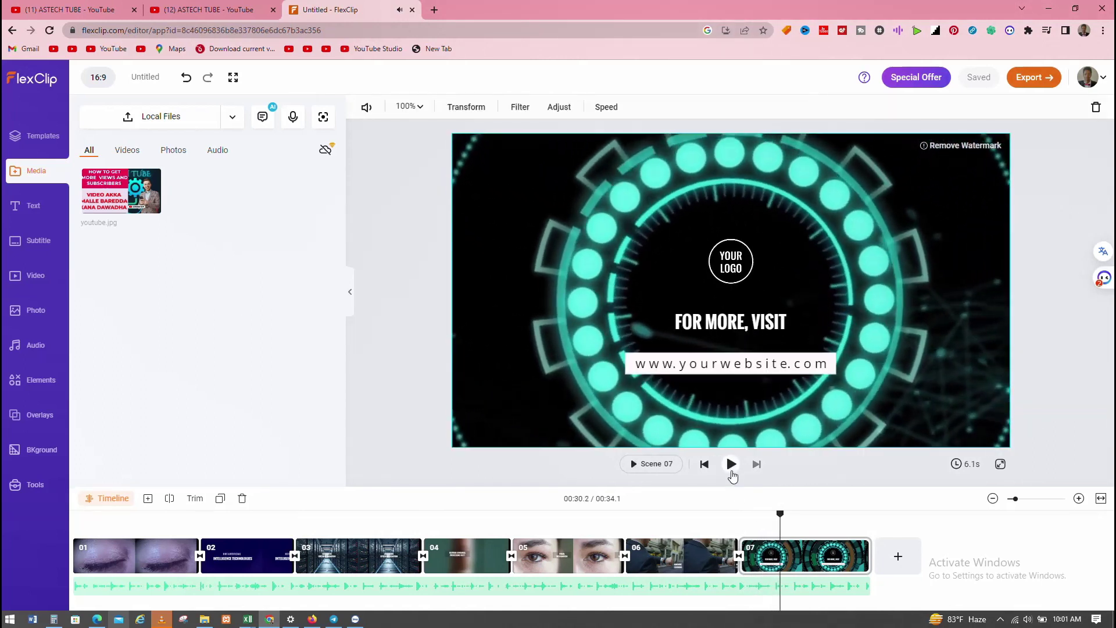
# Add youtube.jpg to scene 07 and shrink it to fit over the YOUR LOGO placeholder.
pyautogui.click(736, 261)
pyautogui.moveTo(139, 196)
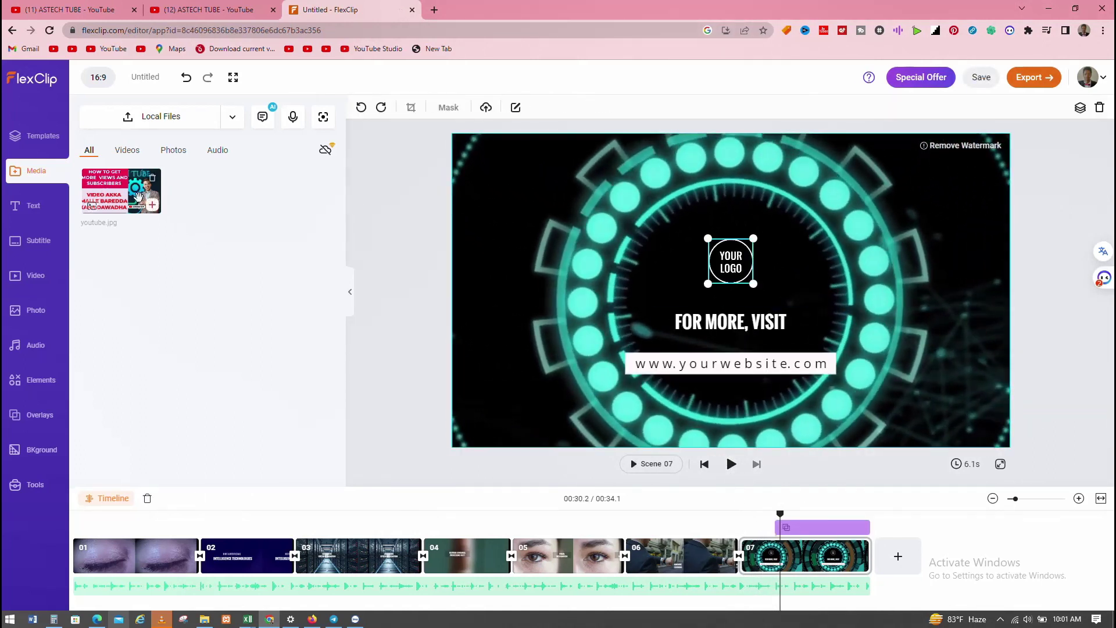
pyautogui.moveTo(130, 195); pyautogui.dragTo(146, 199)
pyautogui.moveTo(341, 217); pyautogui.dragTo(675, 248)
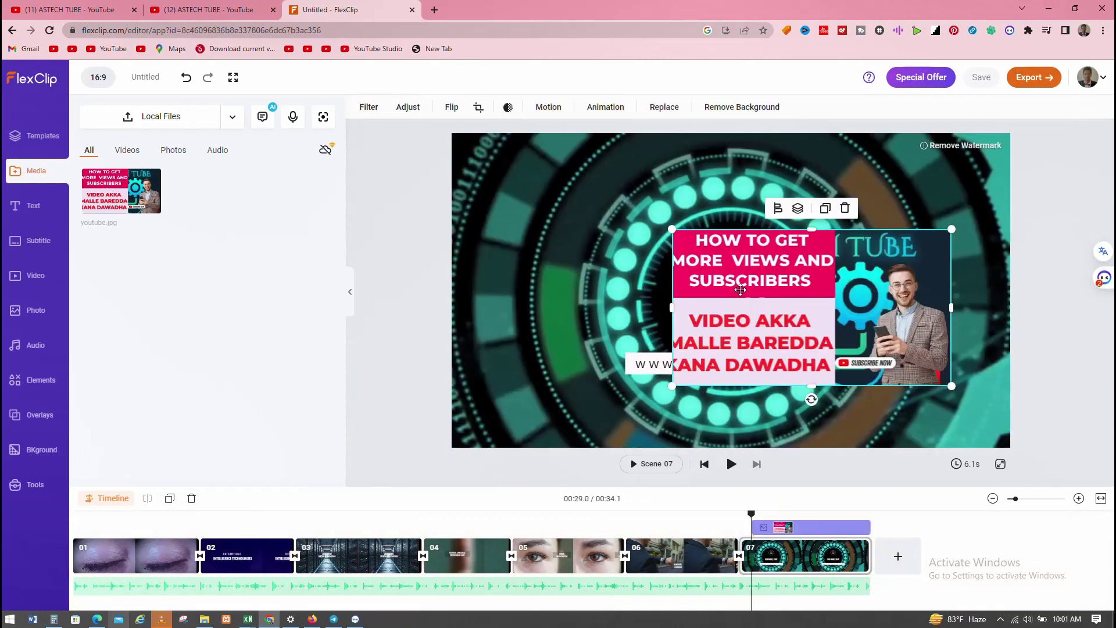
pyautogui.moveTo(951, 385); pyautogui.dragTo(727, 266)
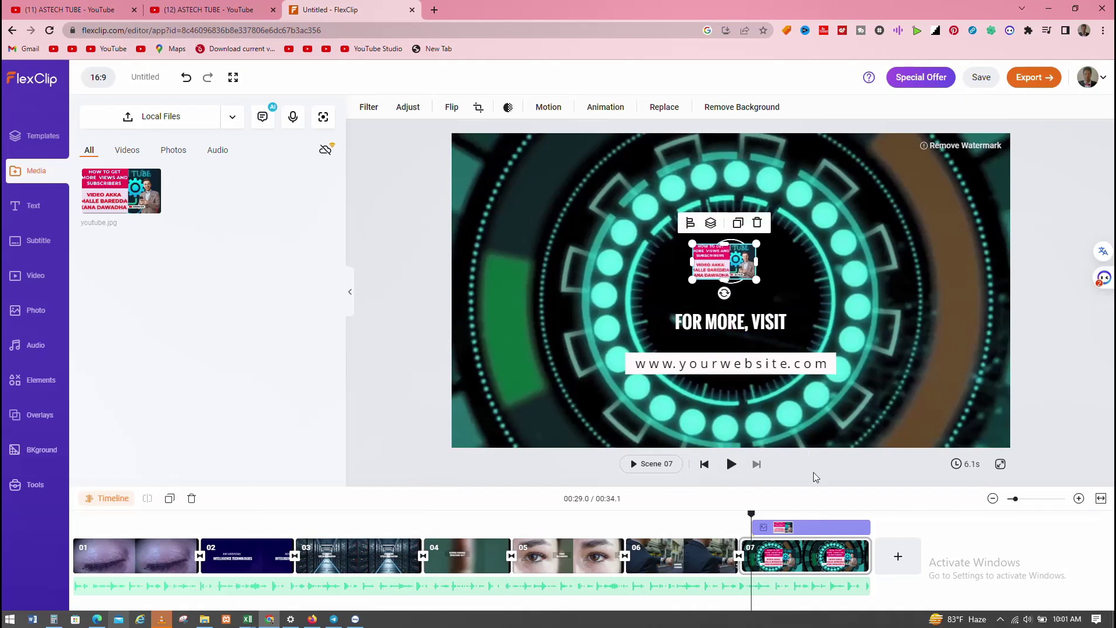
pyautogui.moveTo(713, 281); pyautogui.dragTo(750, 273)
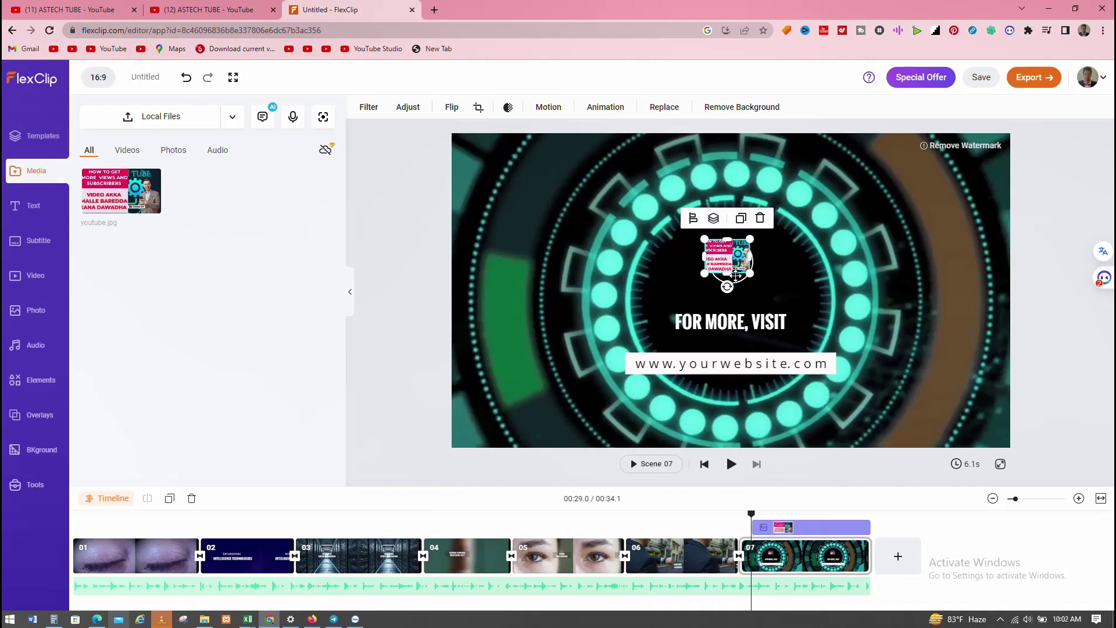
# Look over the Photo Animation options for the added image and play part of scene 07.
pyautogui.click(619, 110)
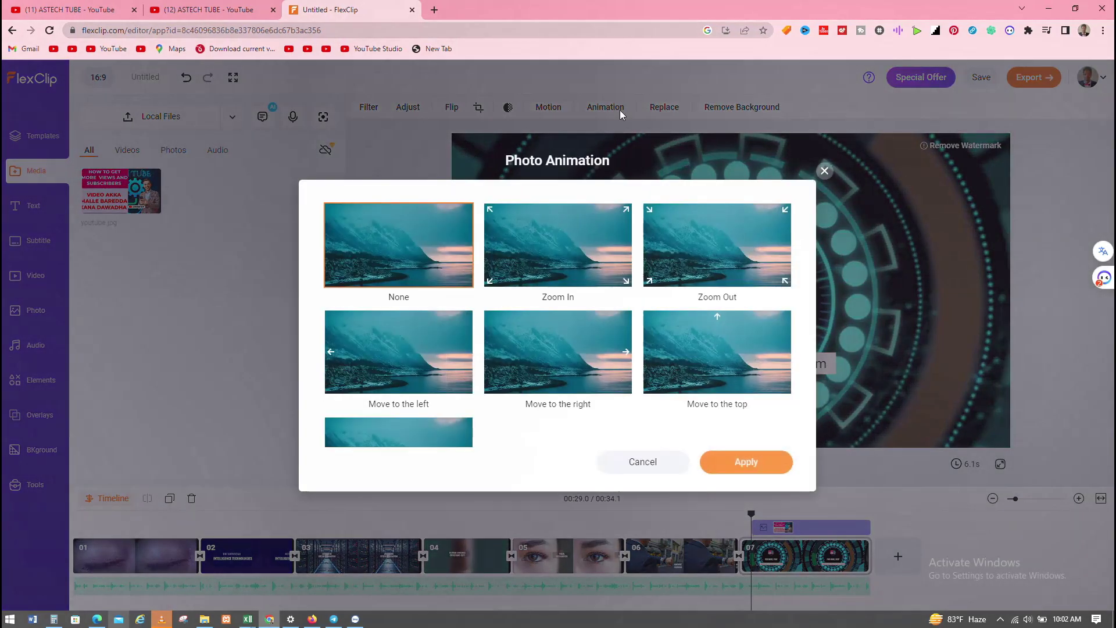
pyautogui.click(824, 171)
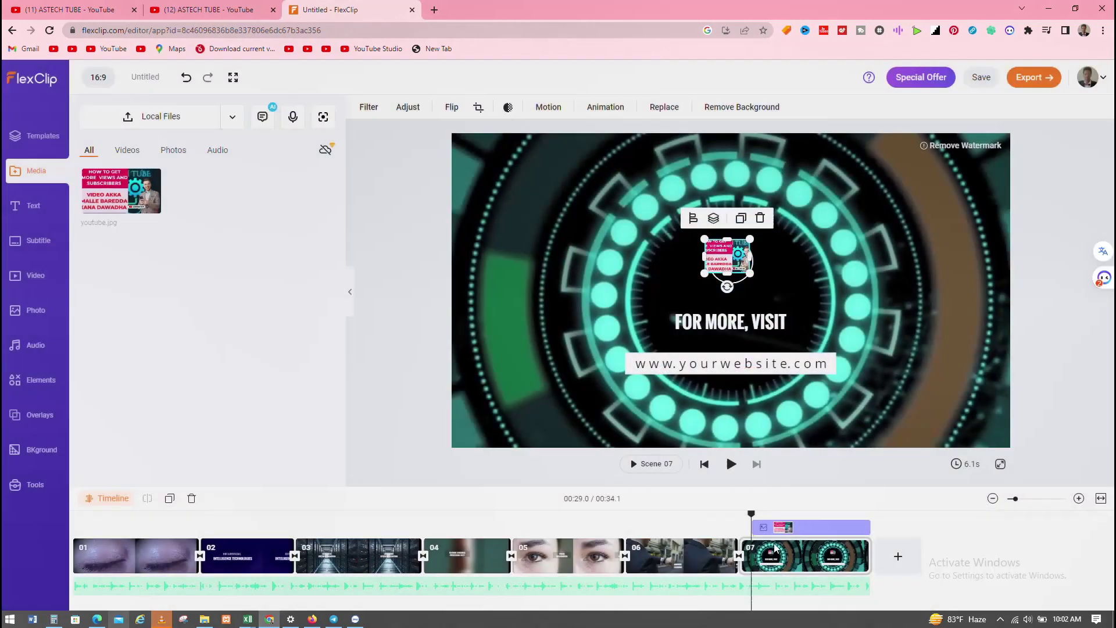
pyautogui.click(731, 464)
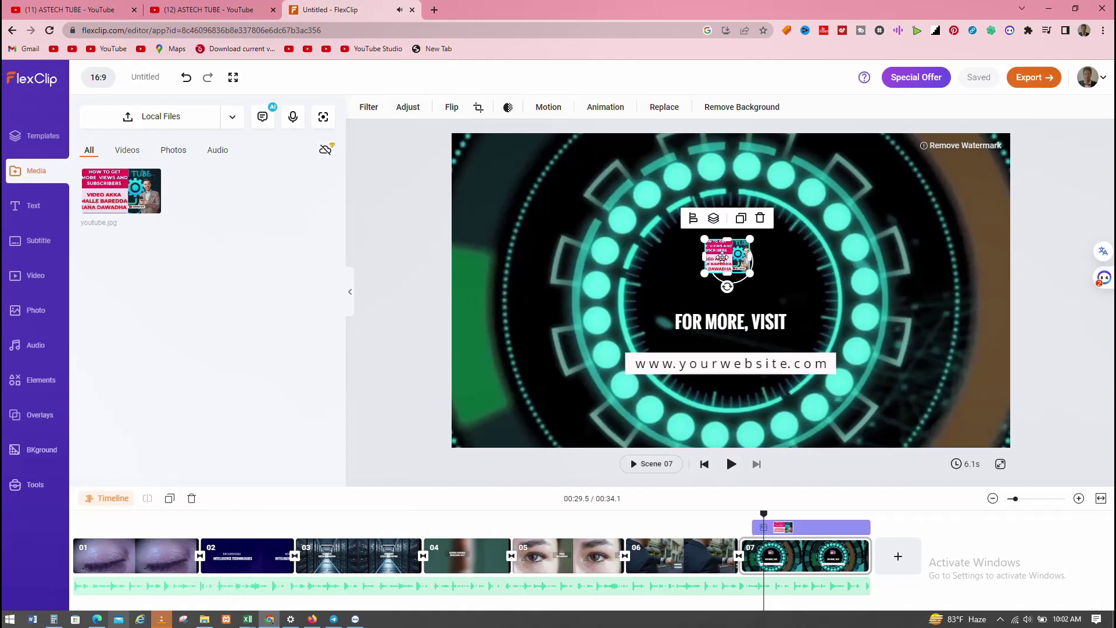
# Crop the added image to a circle and reposition it inside the logo ring in scene 07.
pyautogui.doubleClick(727, 261)
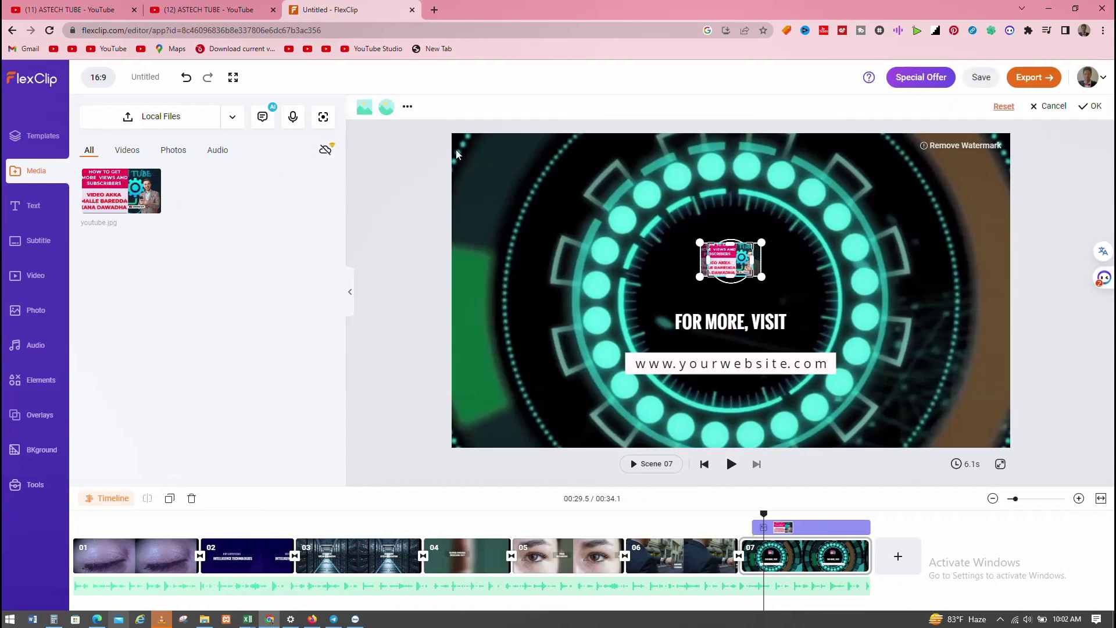
pyautogui.click(386, 107)
pyautogui.moveTo(757, 269); pyautogui.dragTo(730, 265)
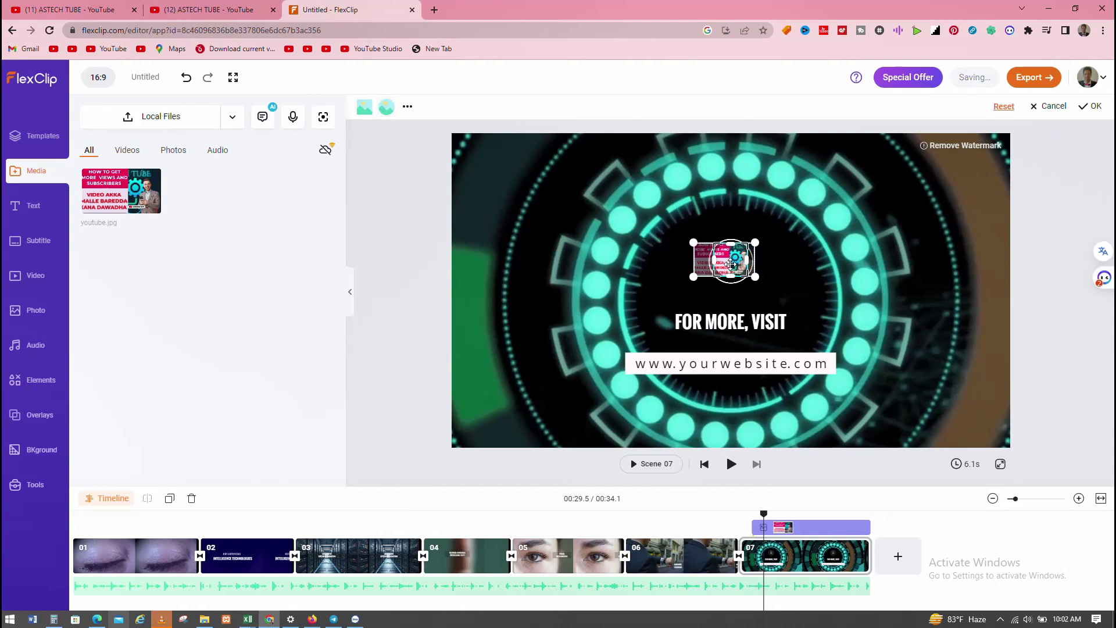
pyautogui.click(632, 283)
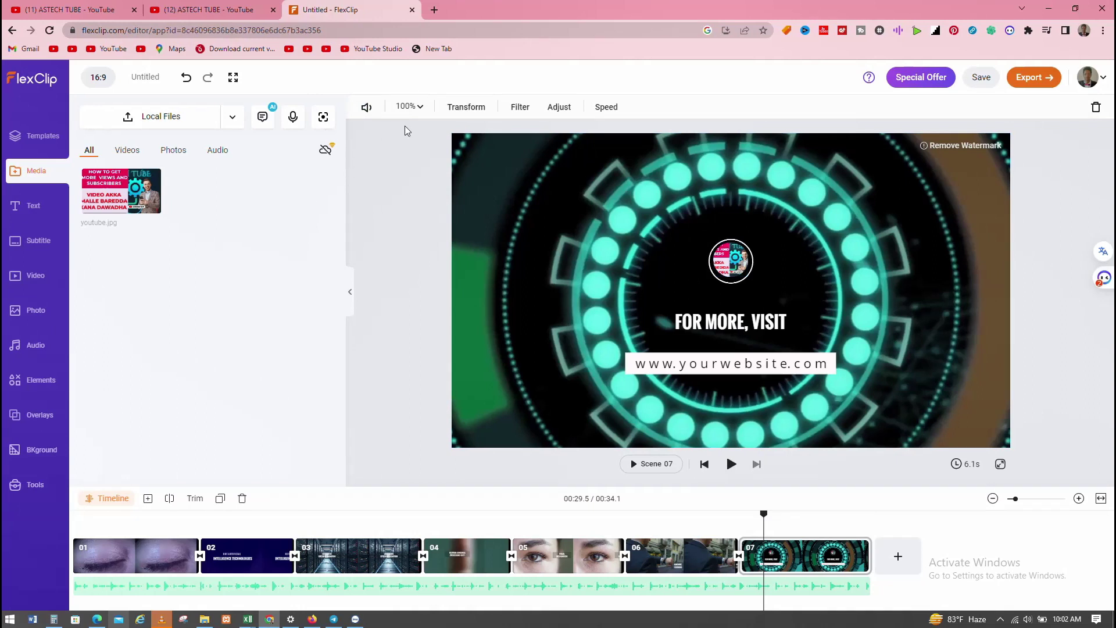
# Apply the Stomp motion preset to the circular logo image in scene 07.
pyautogui.click(722, 262)
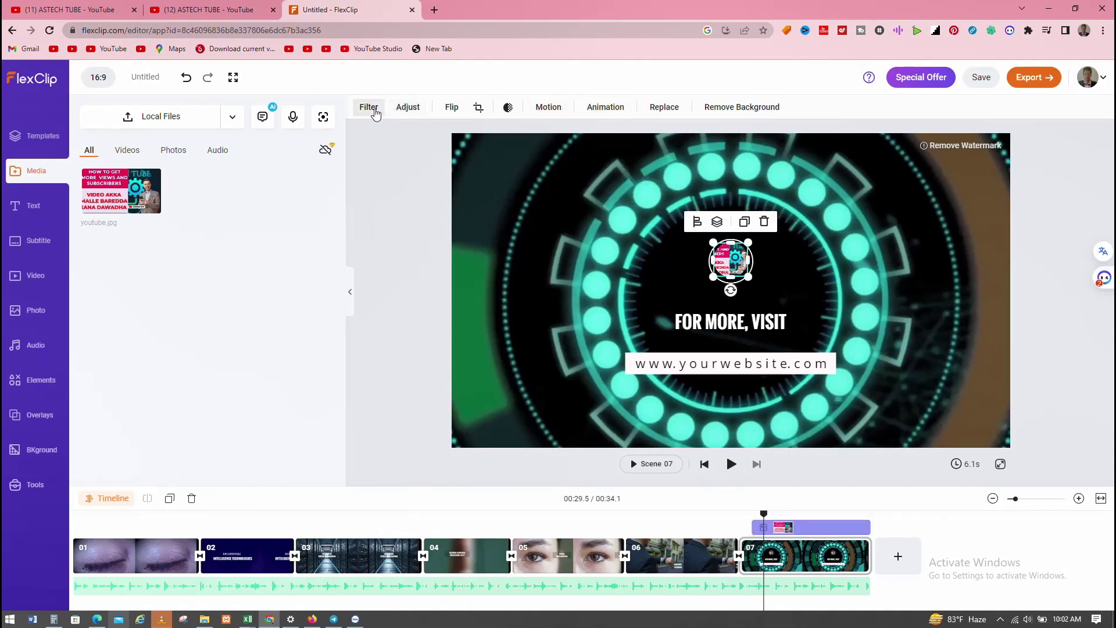
pyautogui.click(546, 108)
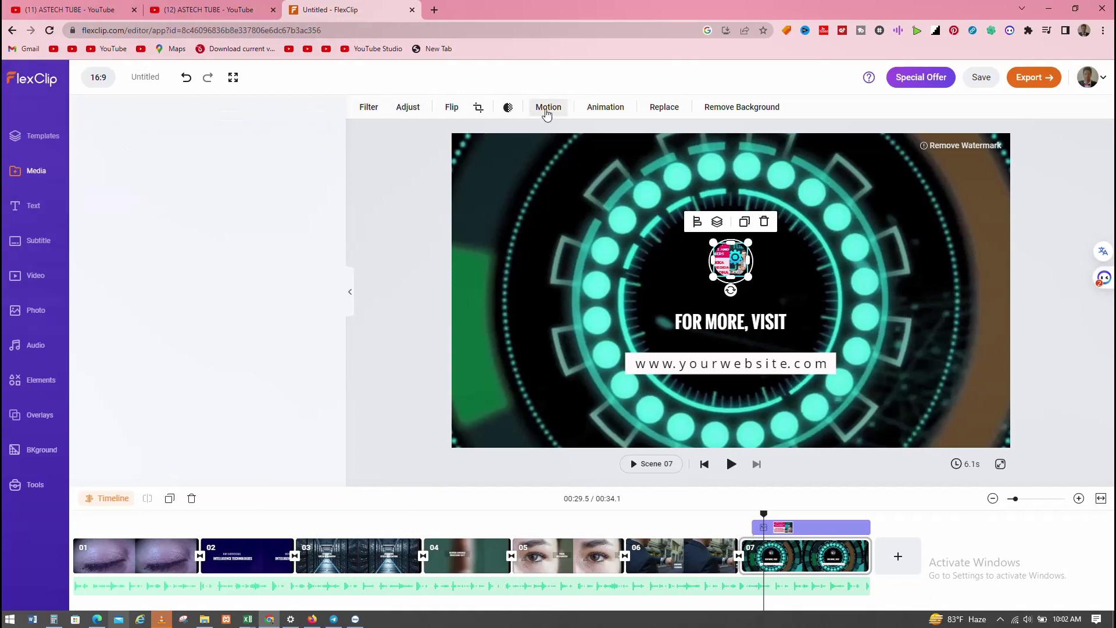
pyautogui.click(252, 394)
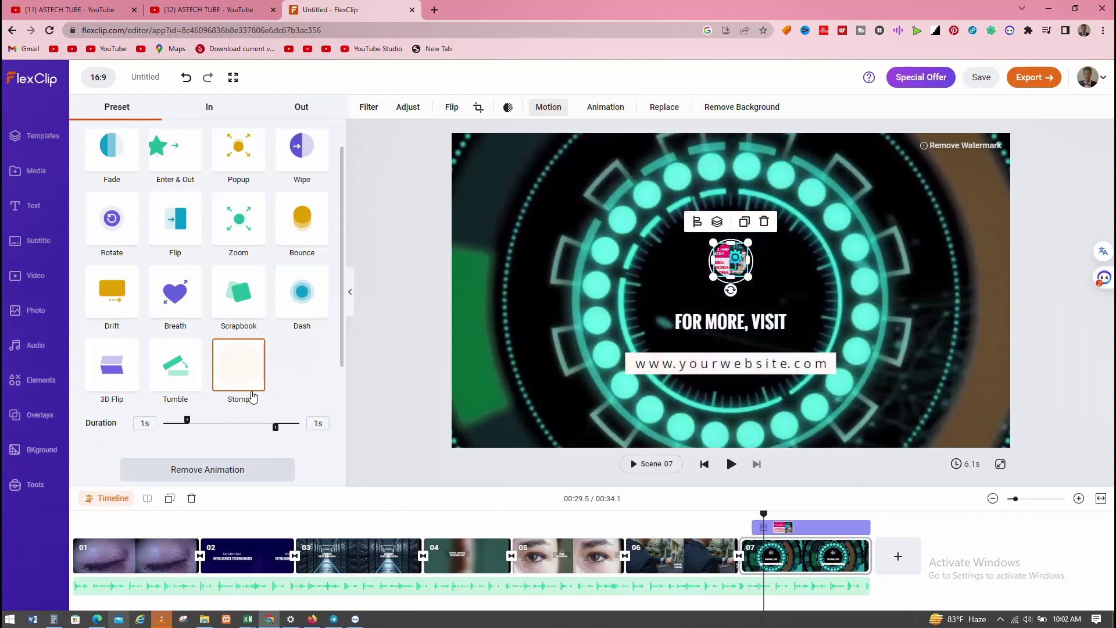
pyautogui.click(614, 281)
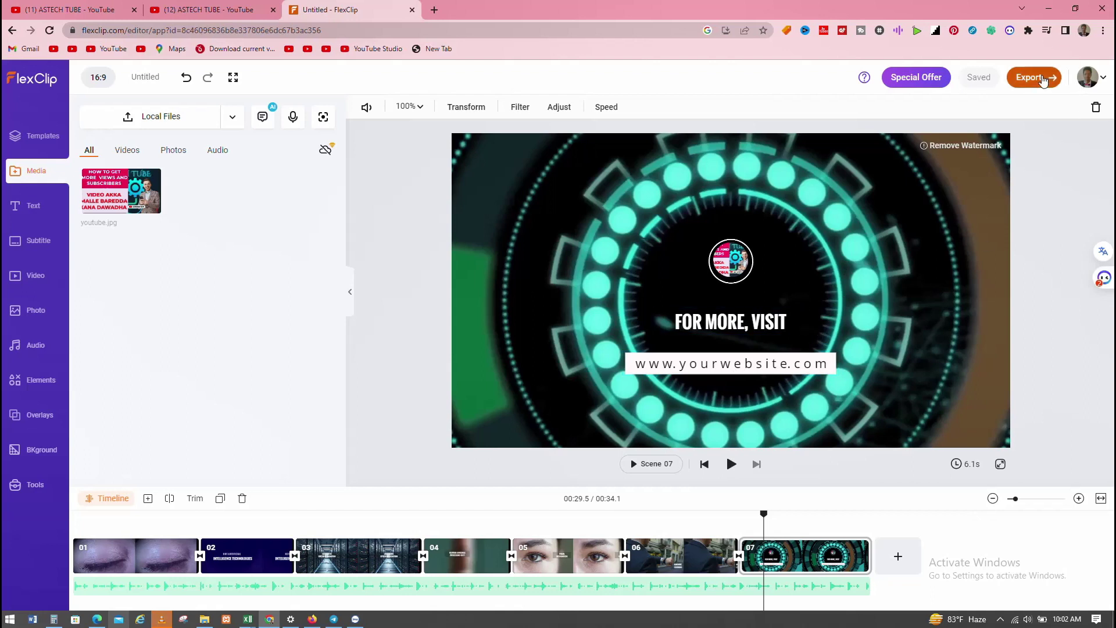
# Export the project as a 720p video with the watermark.
pyautogui.click(1043, 80)
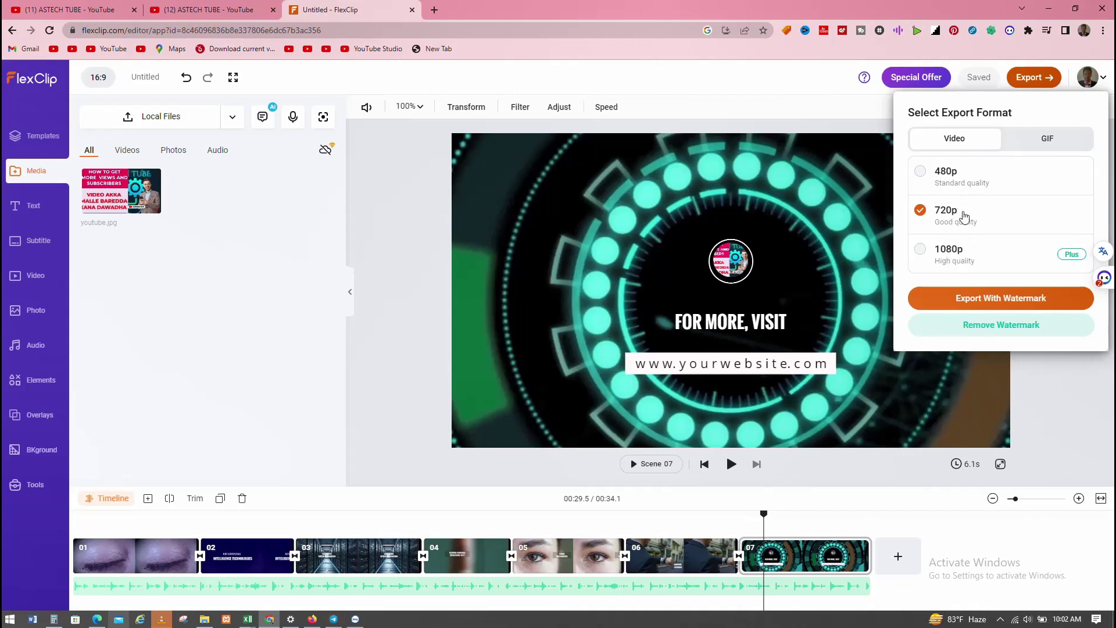
pyautogui.click(976, 298)
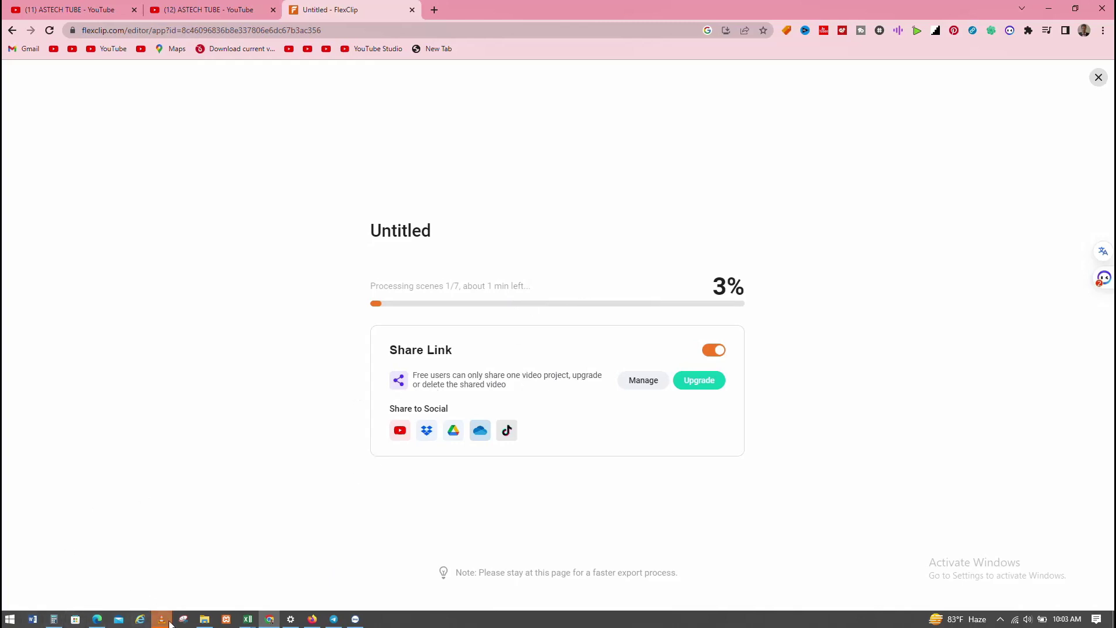
# Switch to File Explorer and try to open Untitled - Made with FlexClip (3) from the Downloads folder.
pyautogui.click(203, 620)
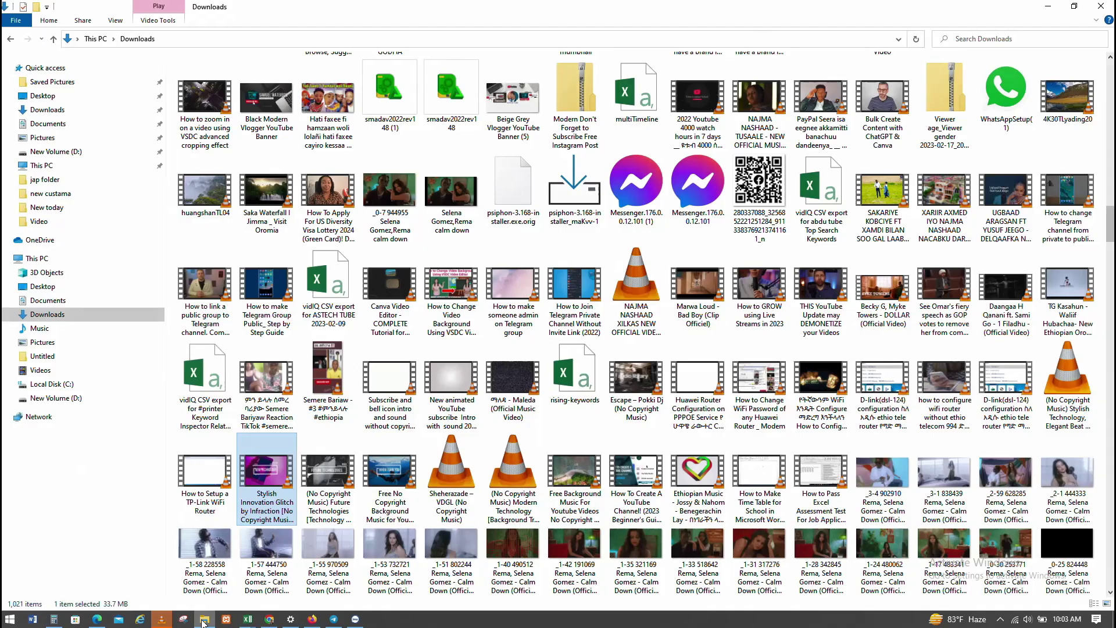
pyautogui.click(72, 312)
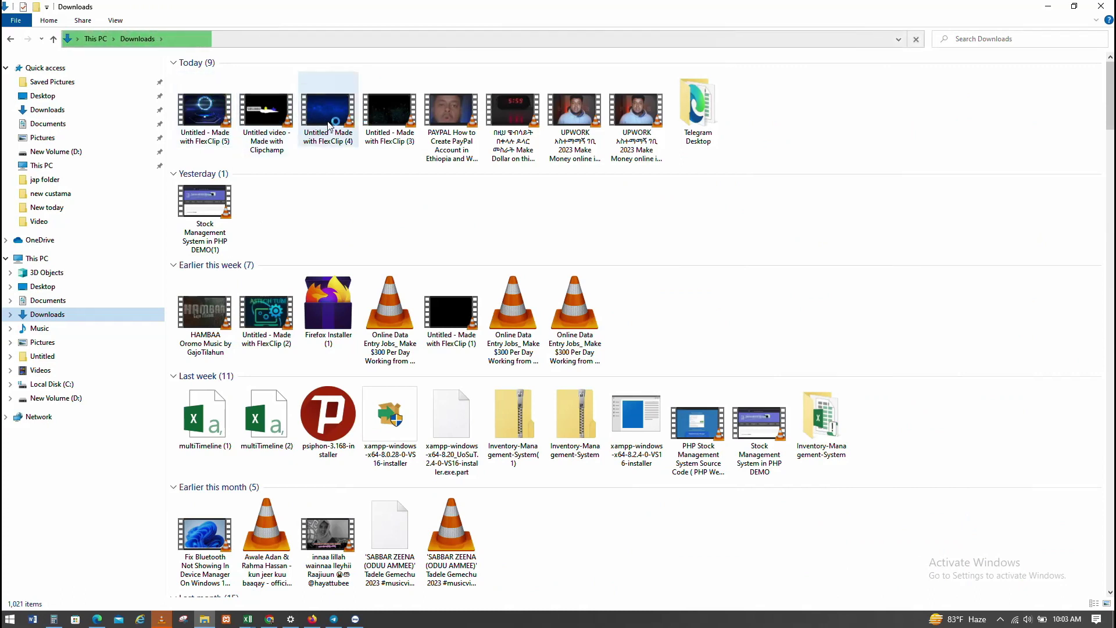
pyautogui.click(377, 114)
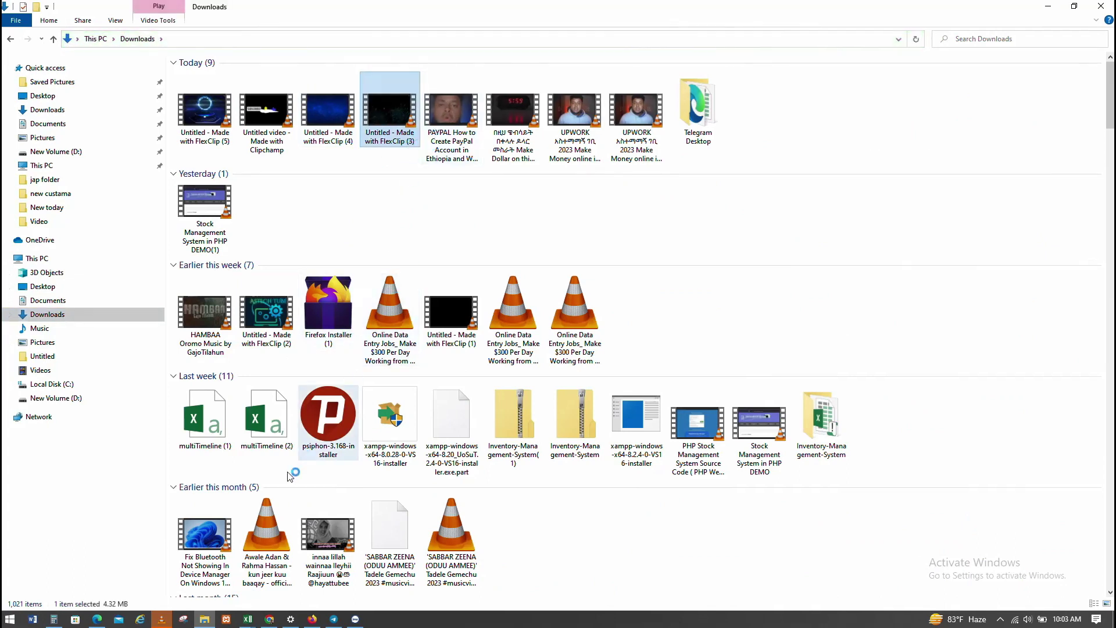
pyautogui.moveTo(162, 621)
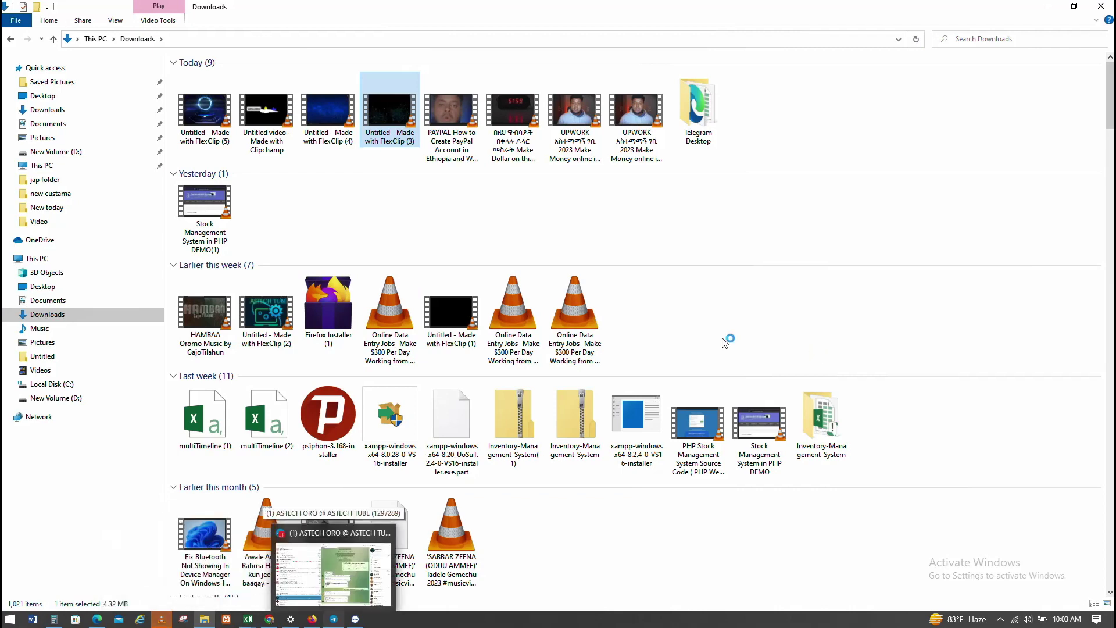
pyautogui.click(1049, 7)
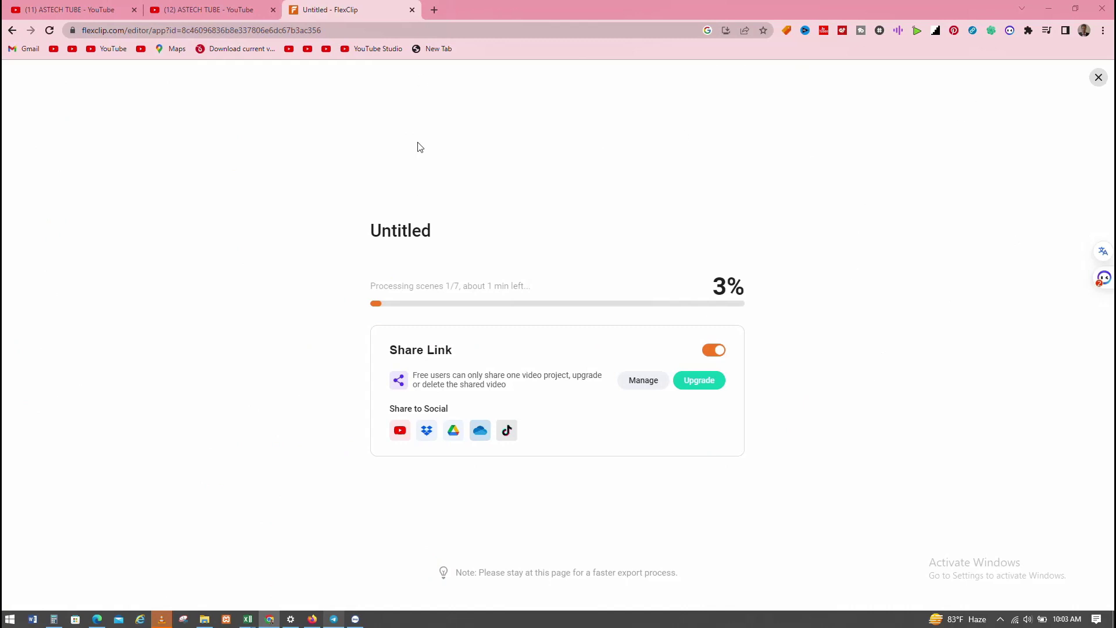
# Switch to VLC media player and show the playing video in full screen.
pyautogui.click(161, 618)
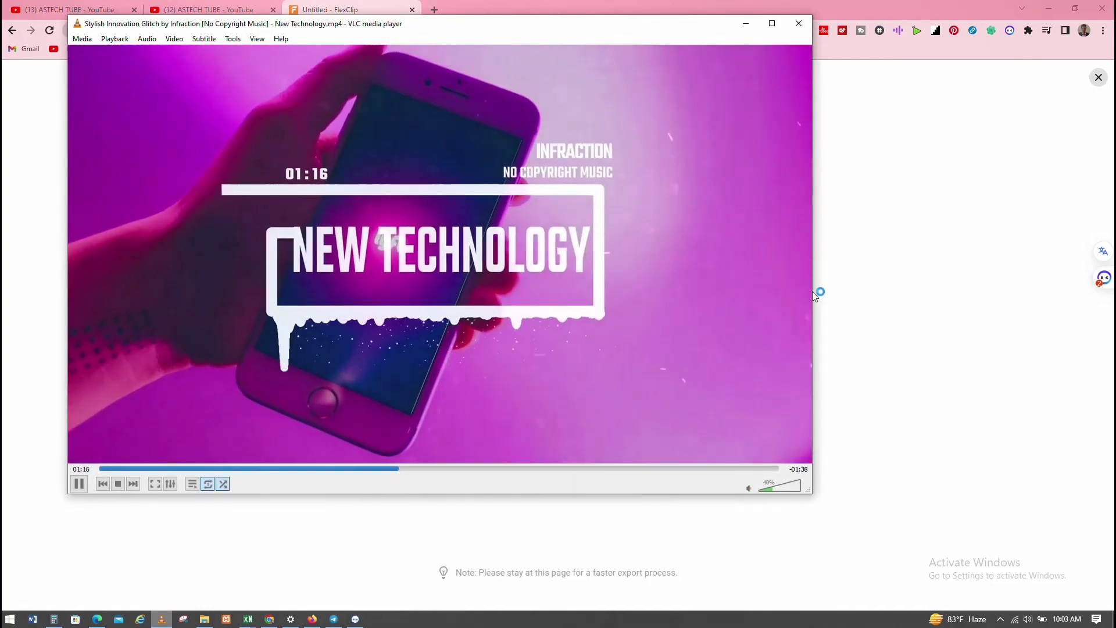
pyautogui.doubleClick(761, 265)
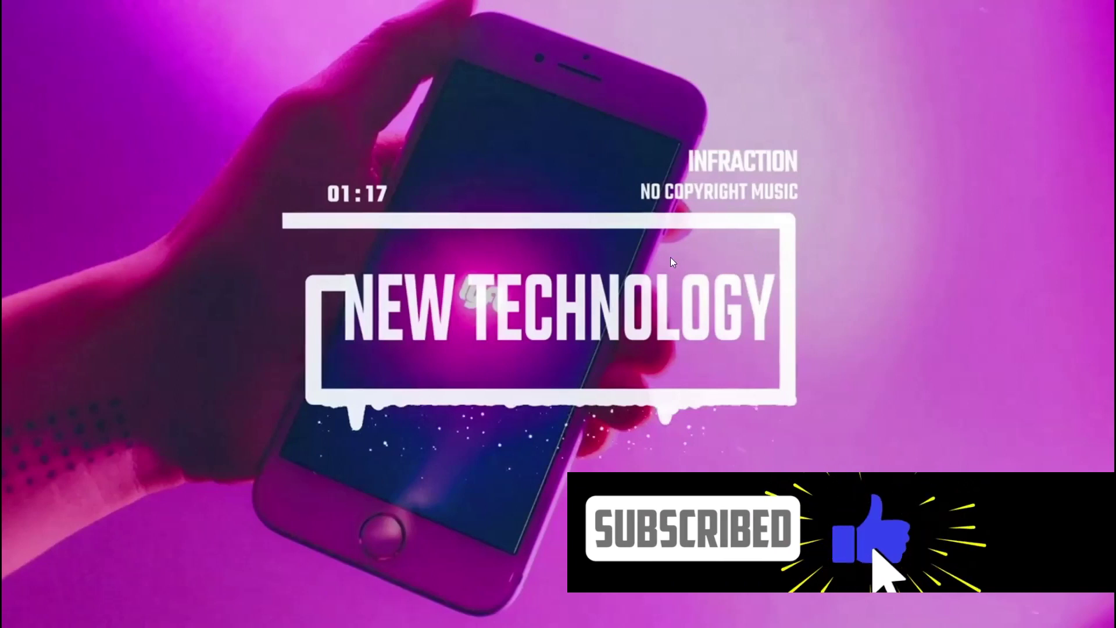
# Leave full screen and maximize the video player window for viewing the exported video.
pyautogui.doubleClick(797, 235)
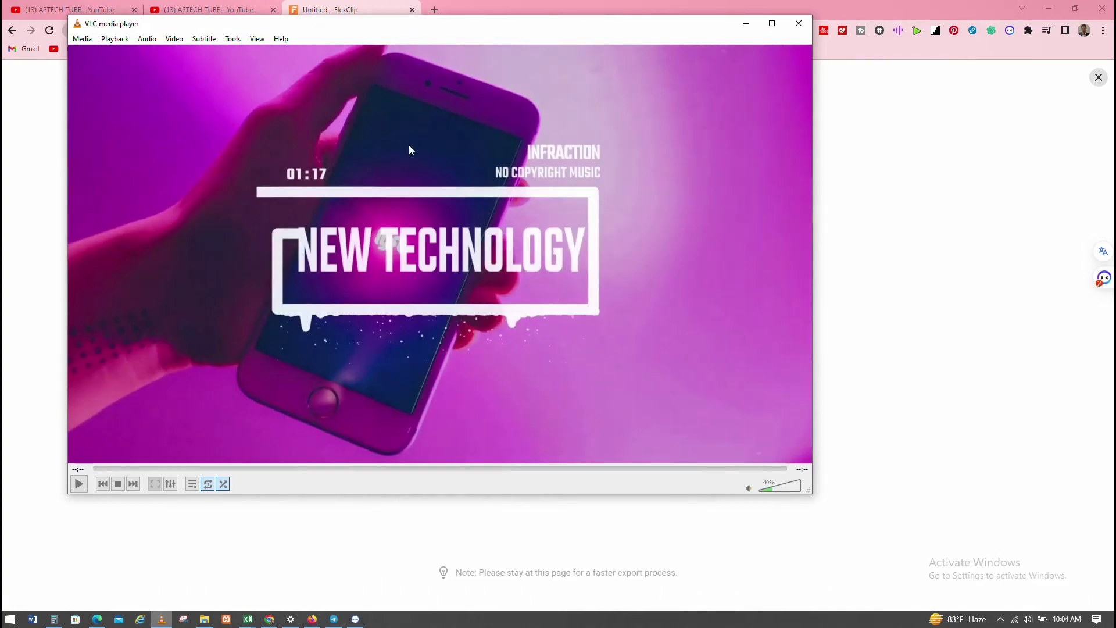
pyautogui.click(772, 23)
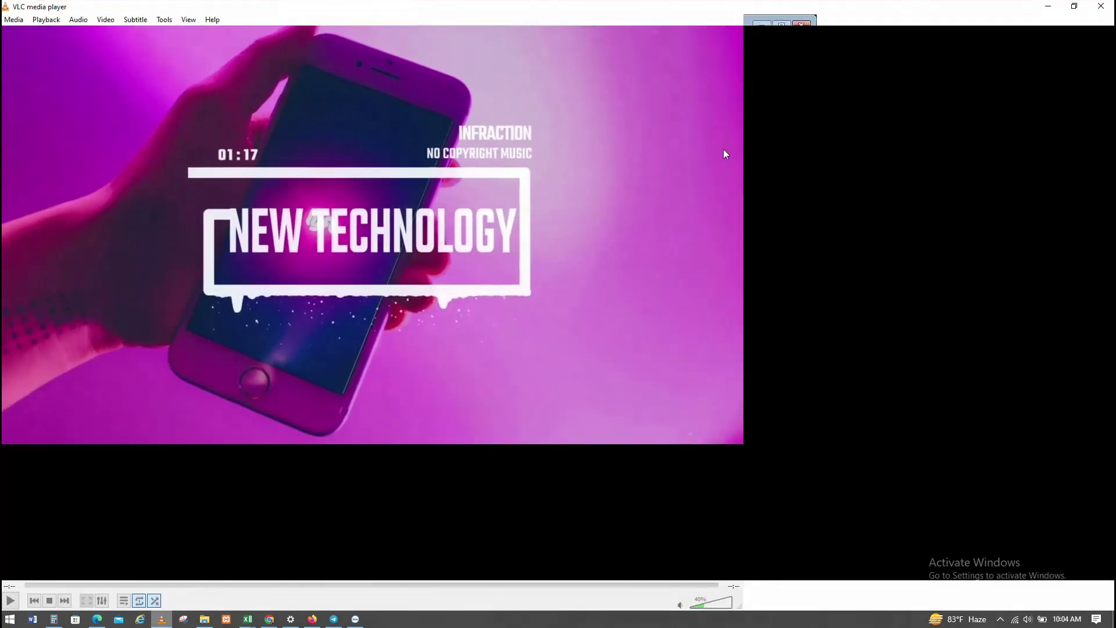
pyautogui.doubleClick(658, 273)
pyautogui.doubleClick(659, 274)
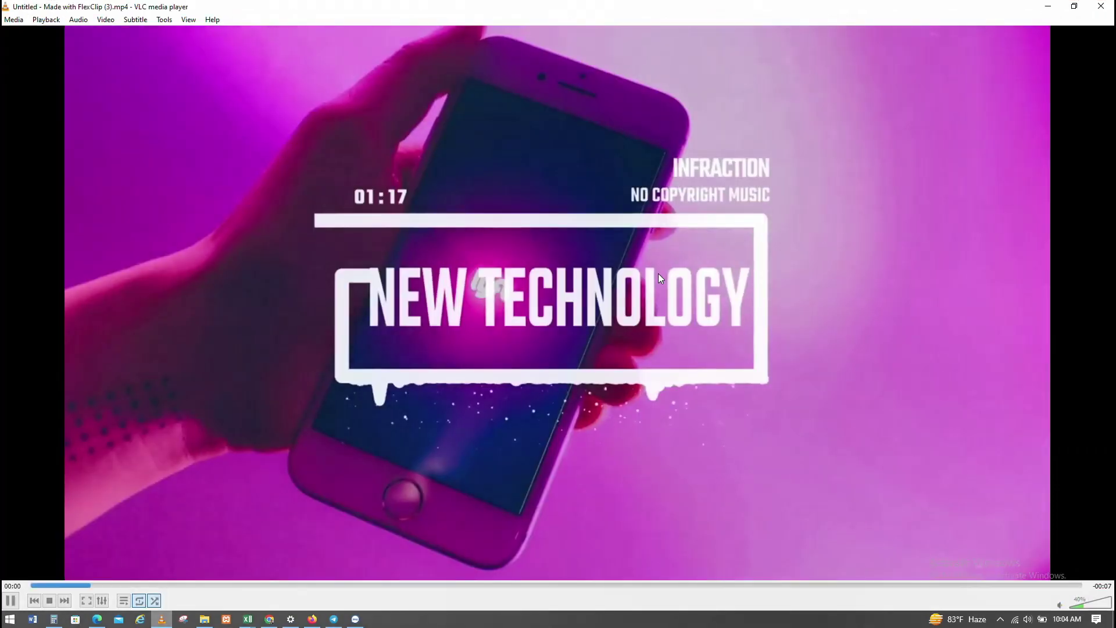
# Review Untitled - Made with FlexClip (3).mp4 in full screen and return to the player window.
pyautogui.doubleClick(658, 273)
pyautogui.click(1085, 5)
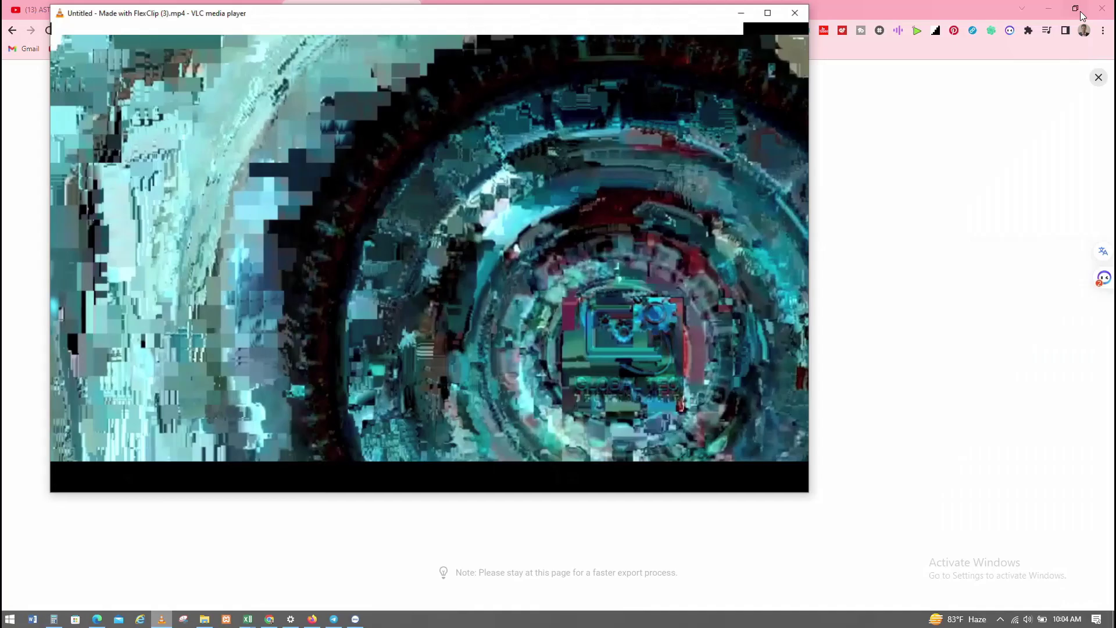
pyautogui.doubleClick(568, 255)
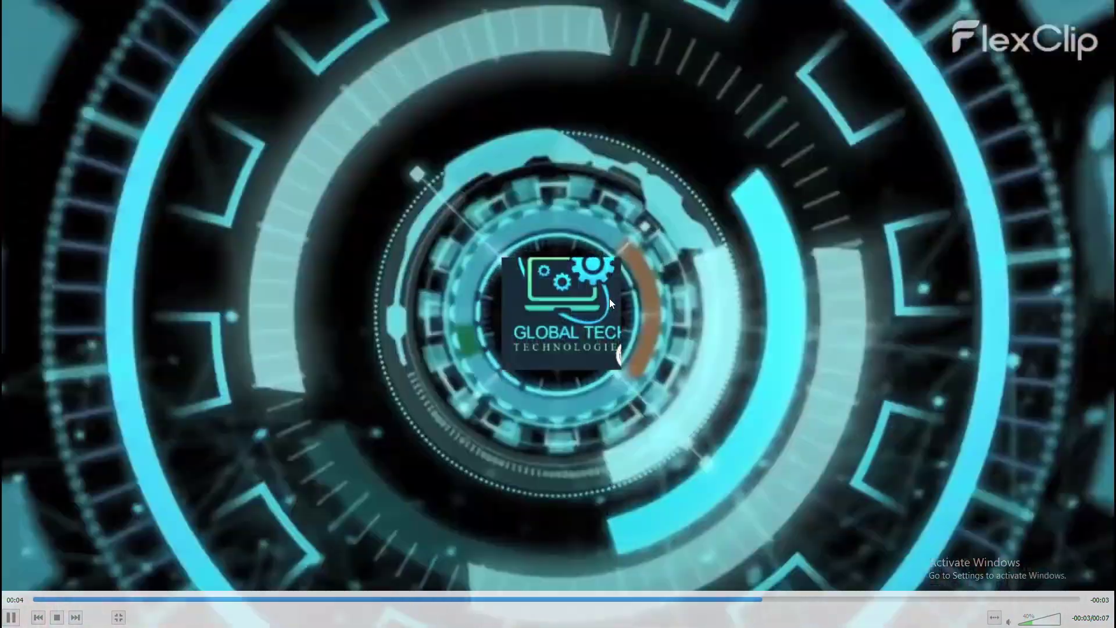
pyautogui.doubleClick(610, 291)
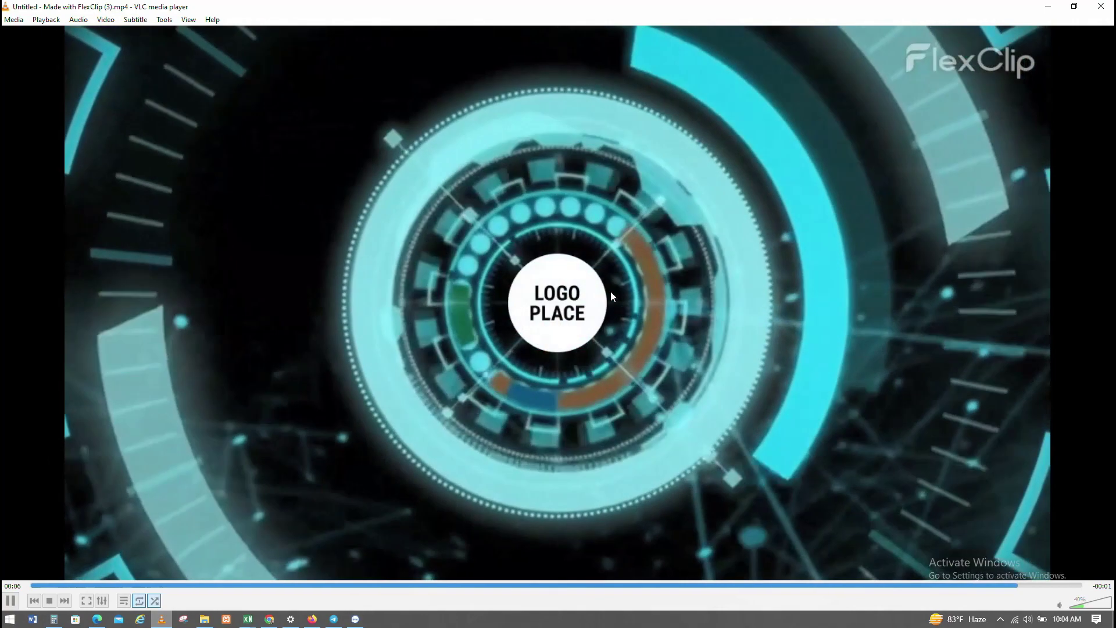